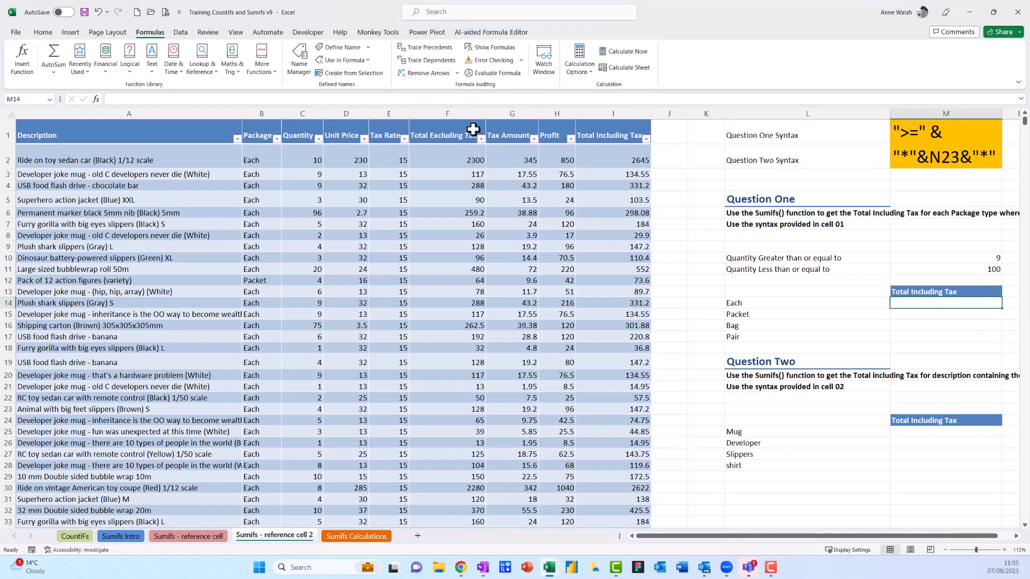
mouse_move(469, 121)
left_mouse_down()
mouse_move(454, 123)
mouse_move(472, 142)
mouse_move(467, 115)
left_mouse_up()
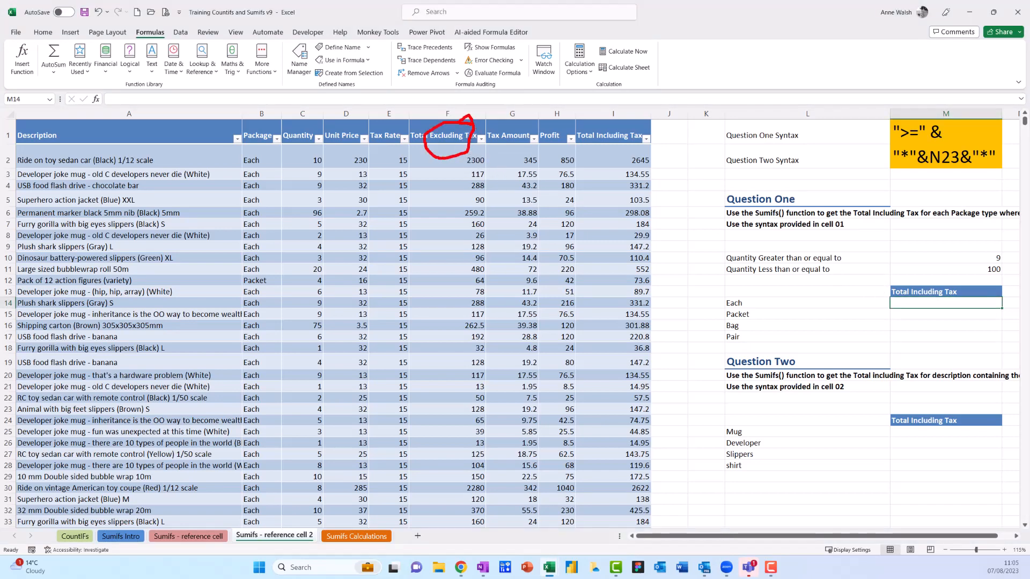
mouse_move(614, 133)
left_mouse_down()
mouse_move(581, 139)
mouse_move(622, 131)
left_mouse_up()
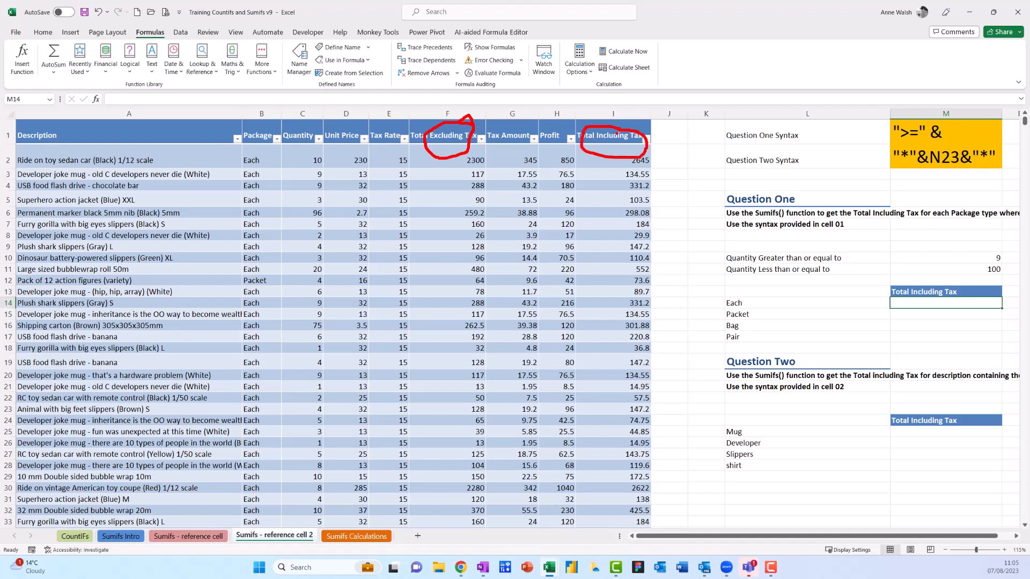
key("Escape")
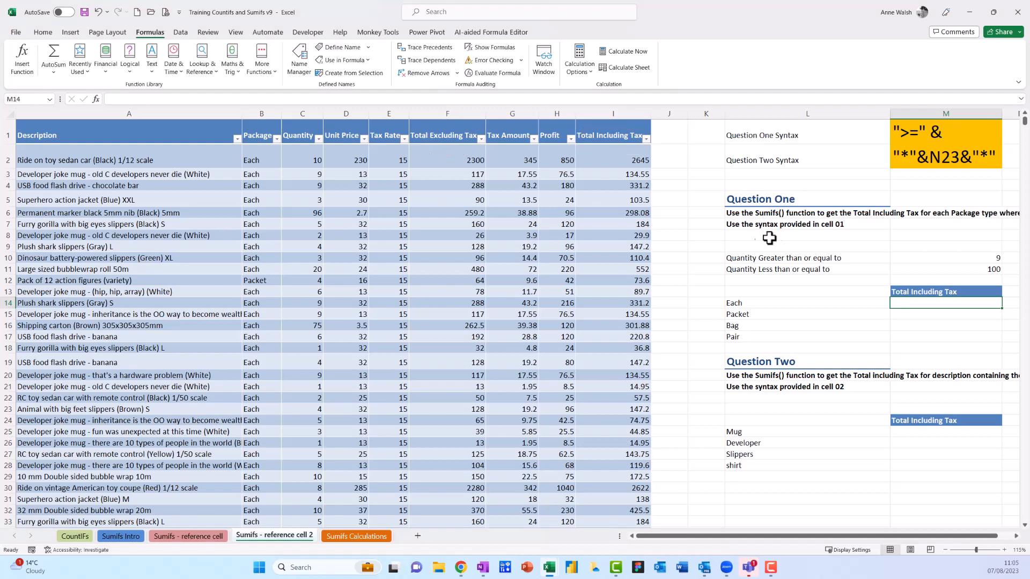
left_click(953, 262)
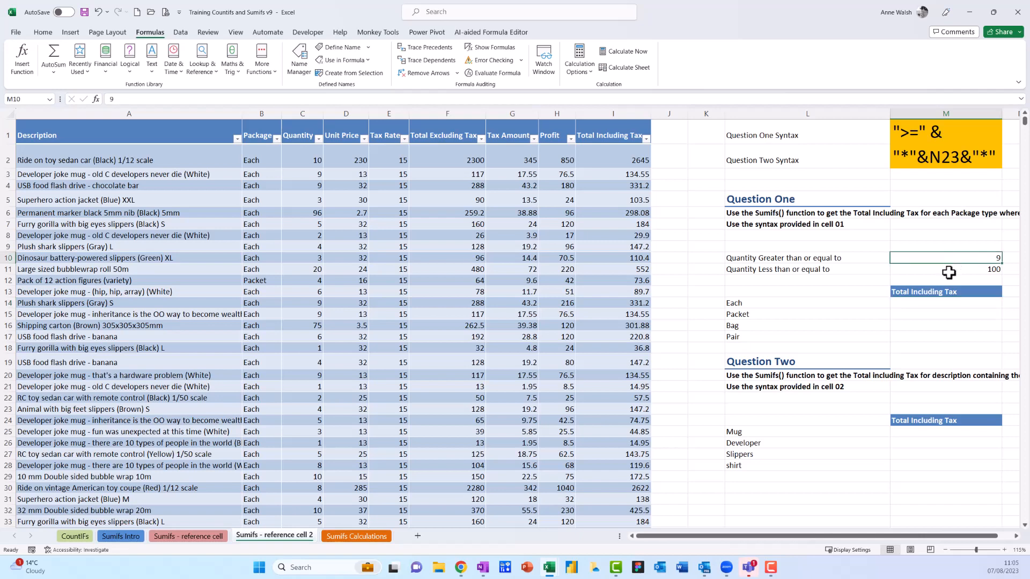
left_click(948, 272)
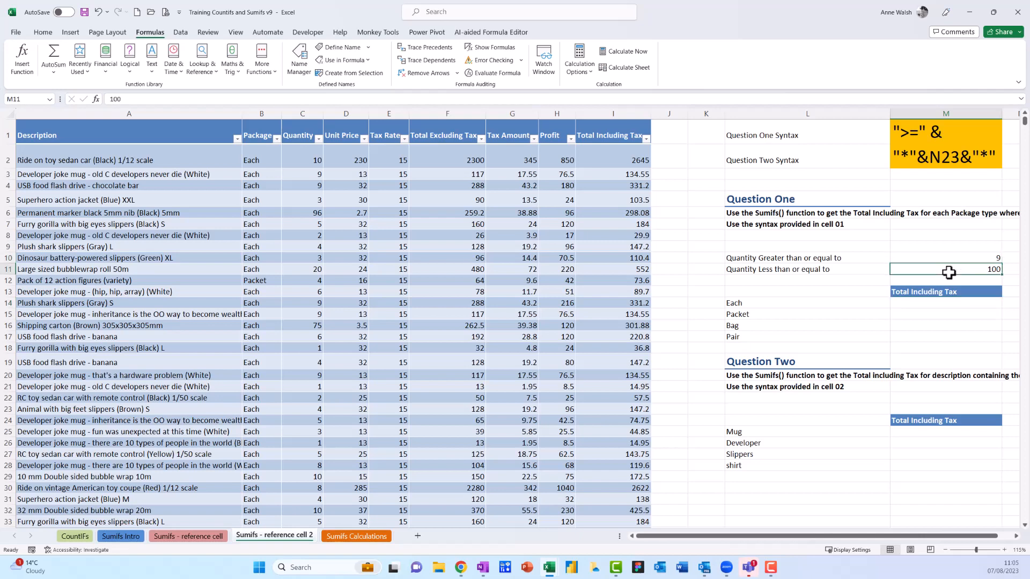
Step: Start a SUMIFS function in cell M14 with sum range I:I and first criteria range C:C
left_click(928, 304)
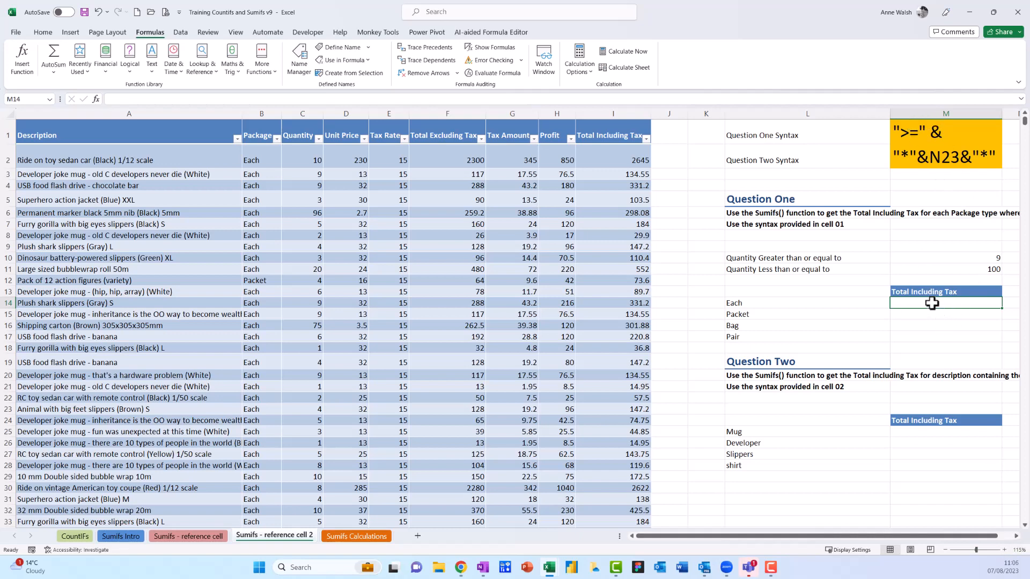
left_click(34, 72)
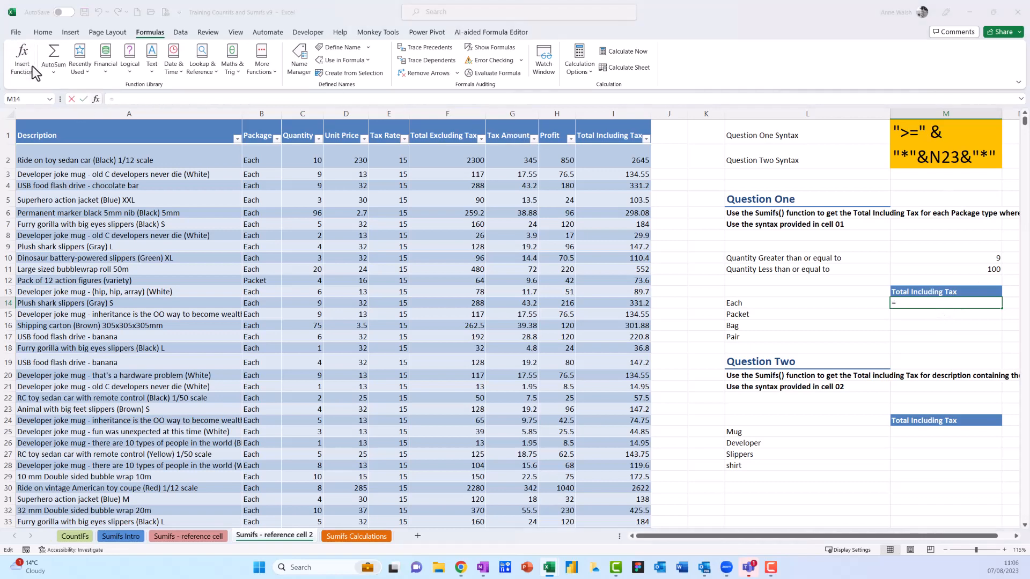
left_click(536, 427)
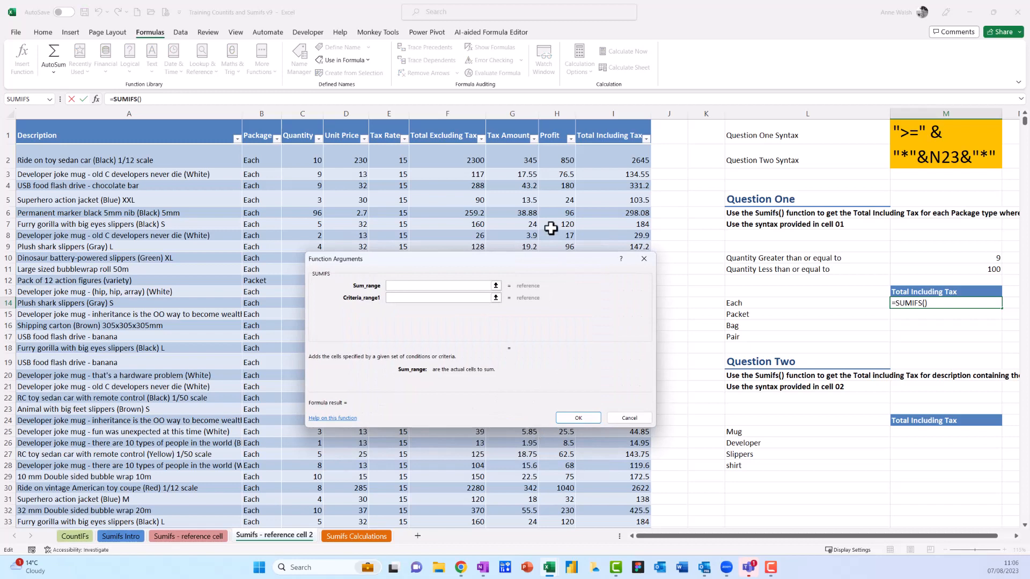
left_click(605, 112)
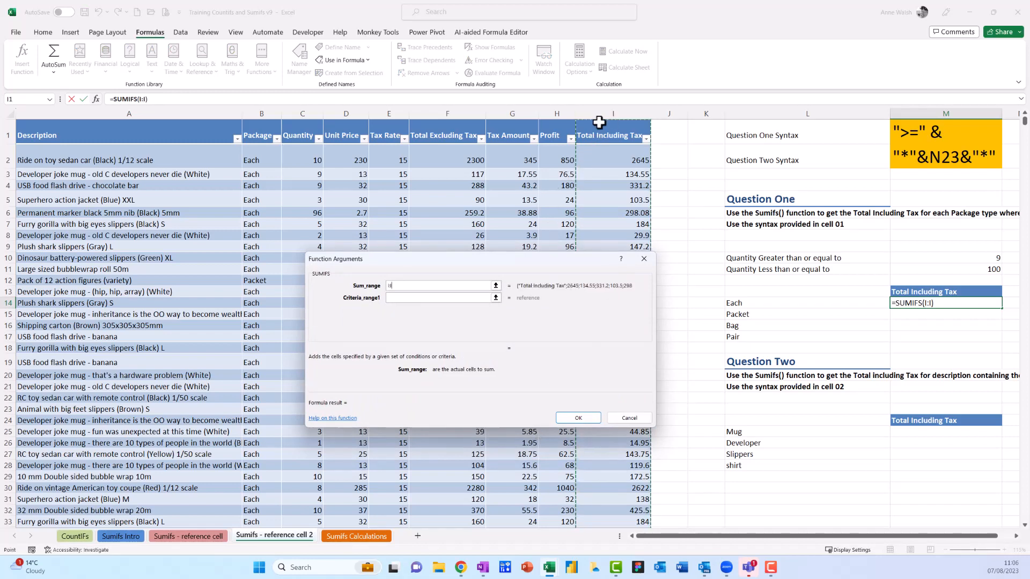
left_click(411, 299)
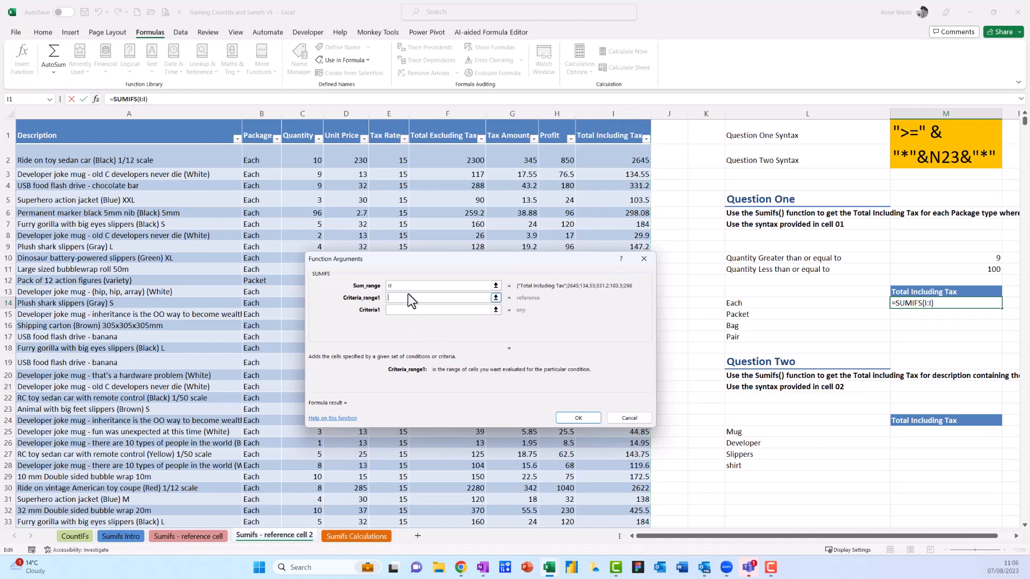
left_click(309, 114)
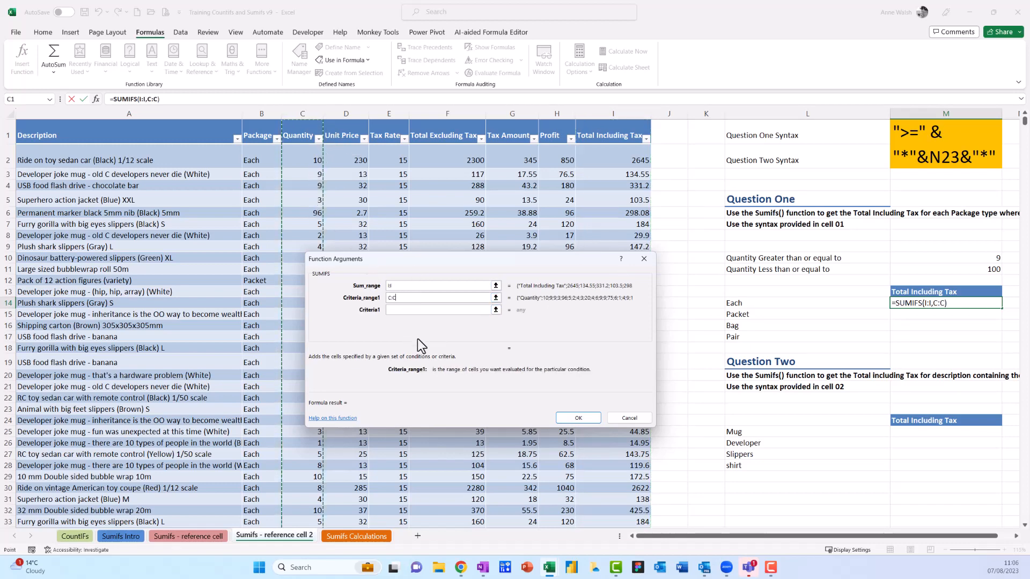
left_click(411, 310)
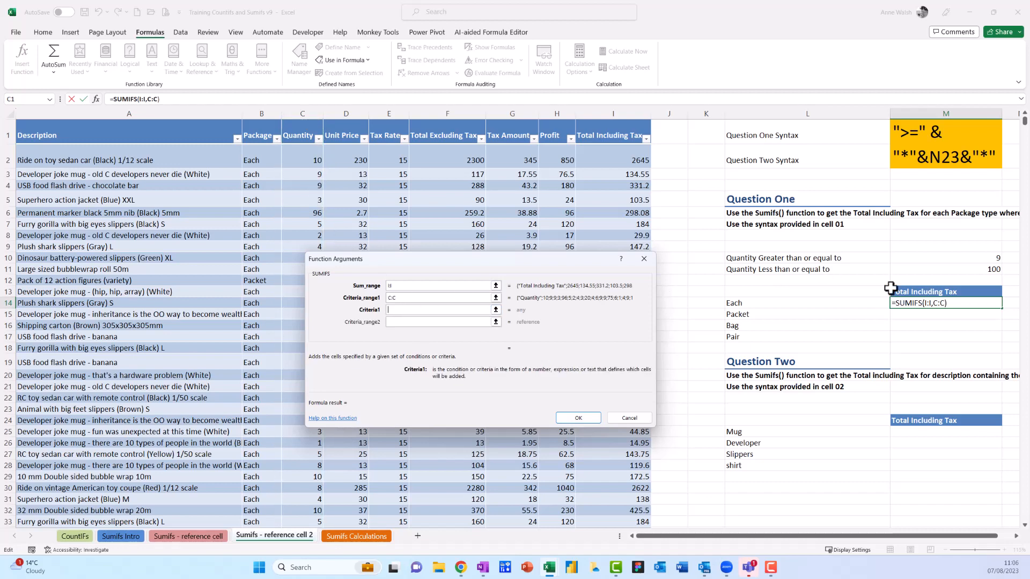
left_click(431, 324)
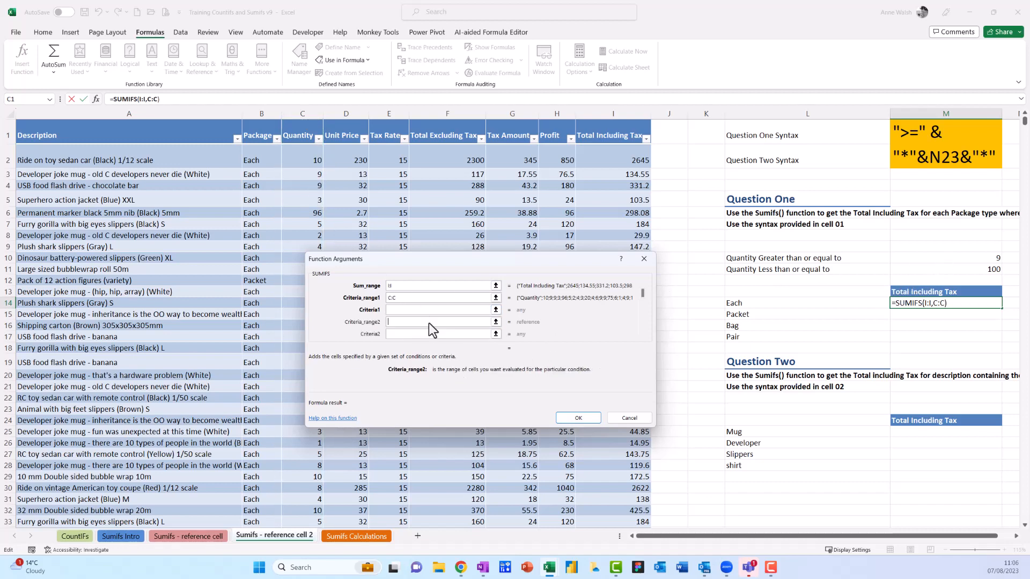
type("\">=\"&")
left_click(962, 259)
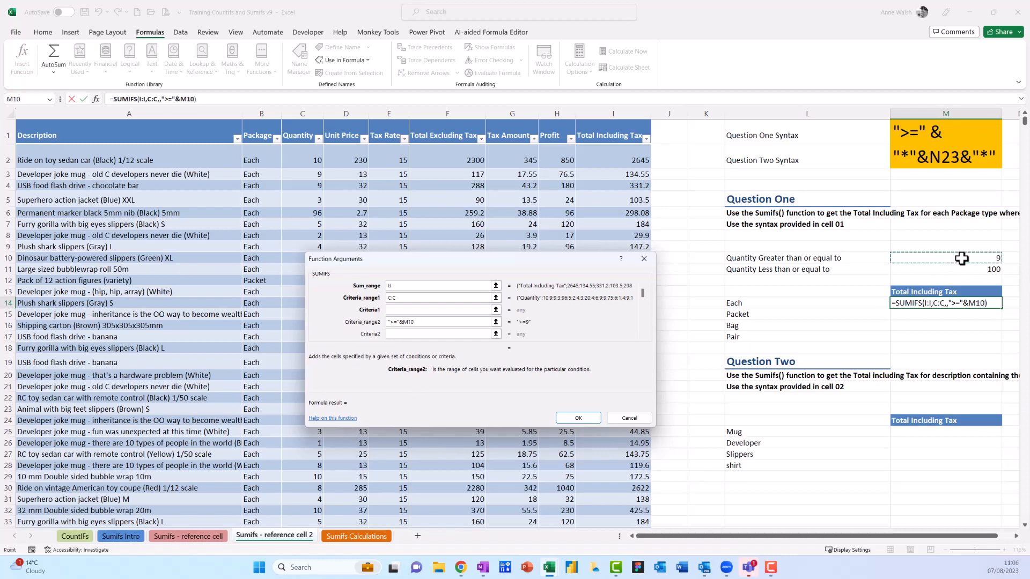
key("F4")
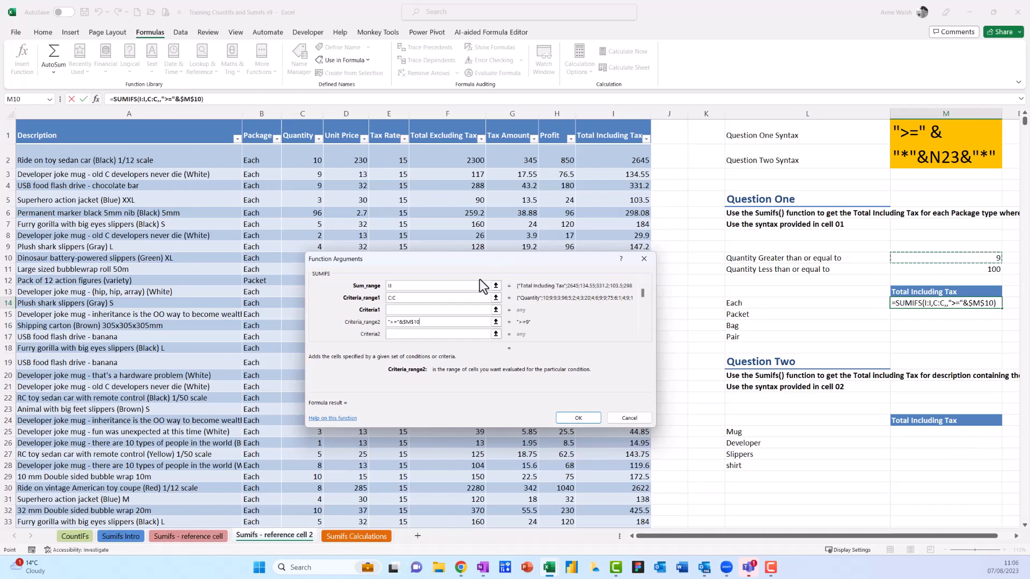
left_click(413, 310)
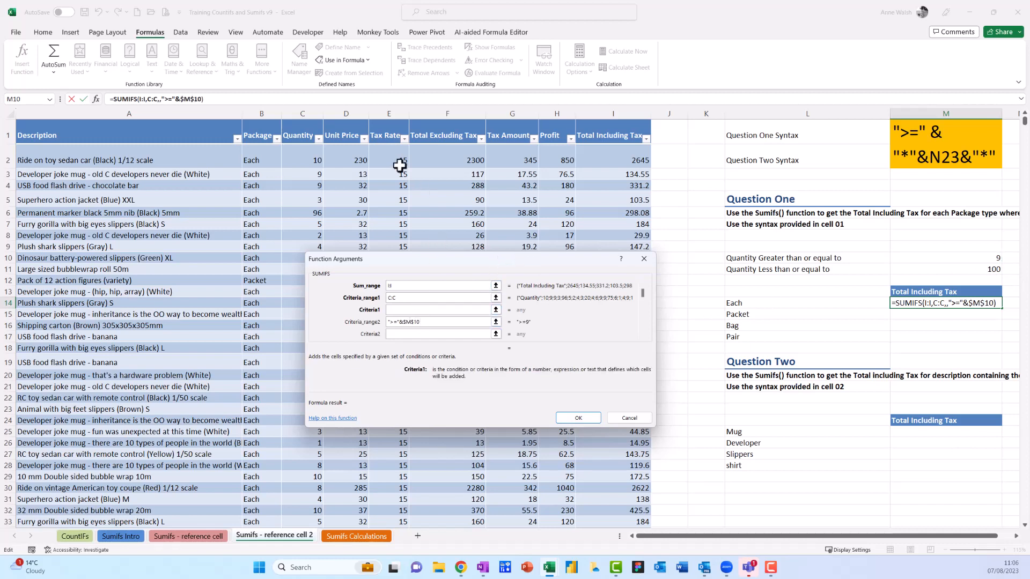
left_click(303, 111)
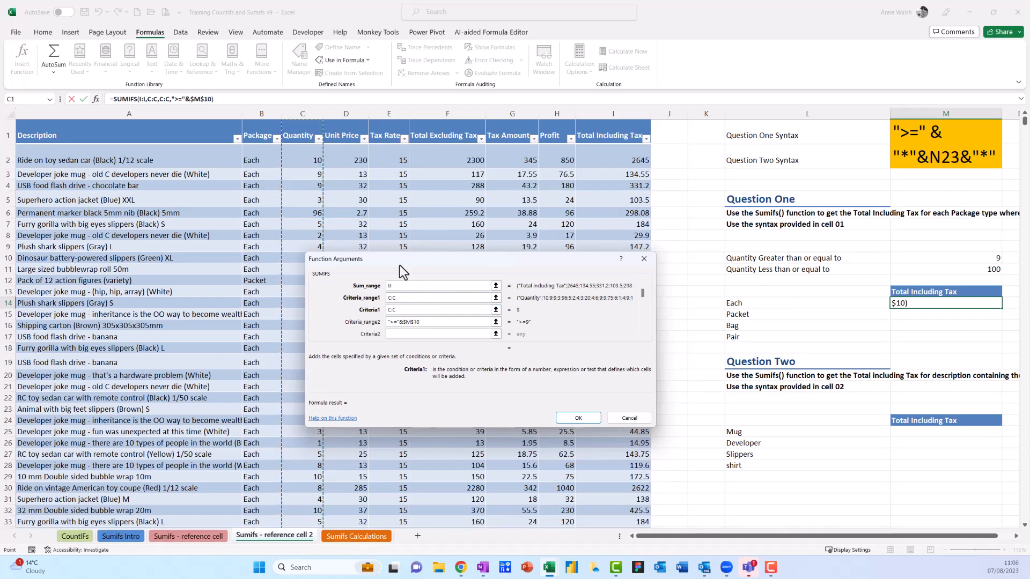
left_click(425, 322)
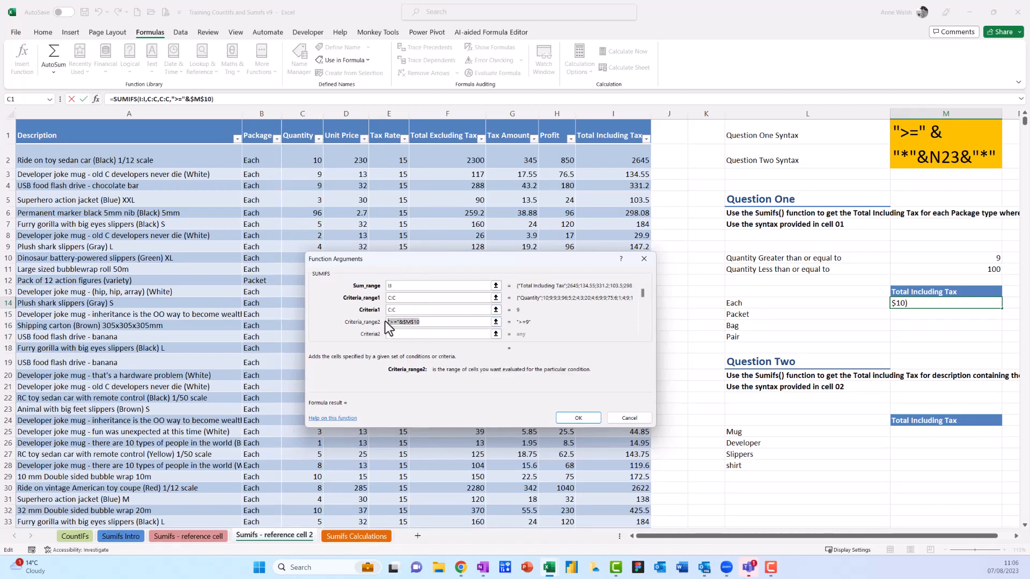
key("Delete")
double_click(399, 310)
key("Delete")
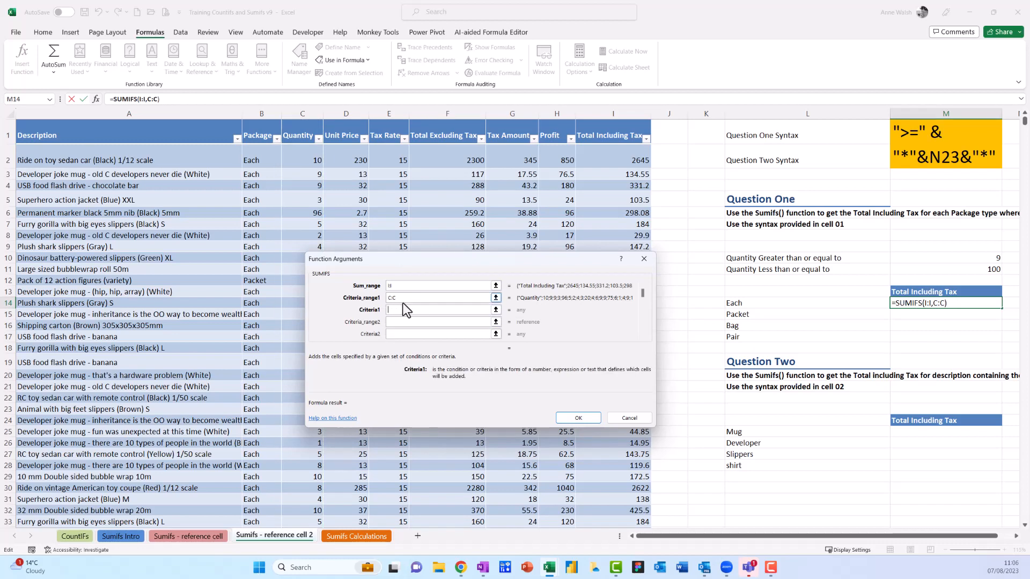
Step: Set the first criterion to ">="&$M$10, with the lower quantity limit as an absolute reference
left_click(403, 299)
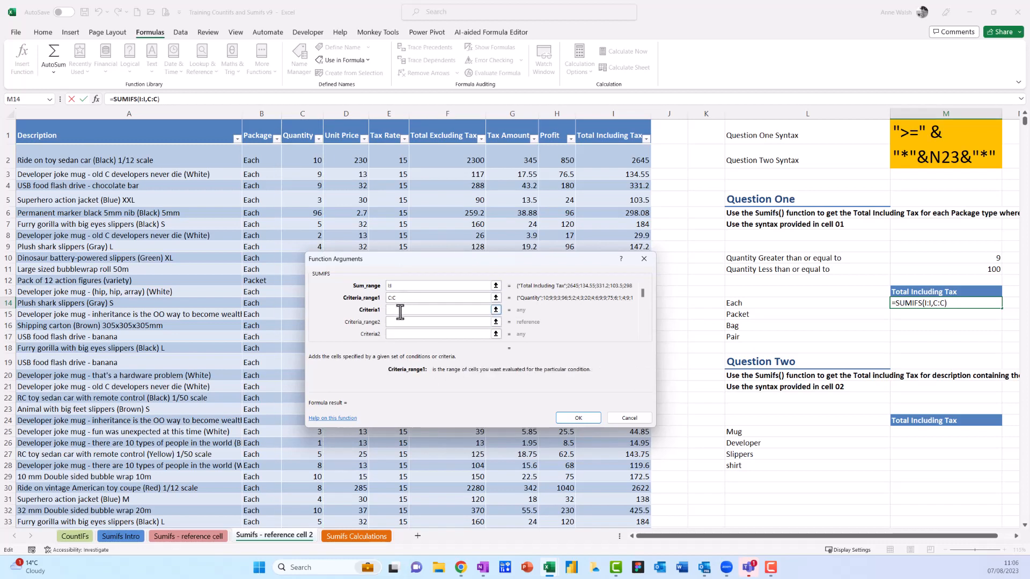
left_click(400, 312)
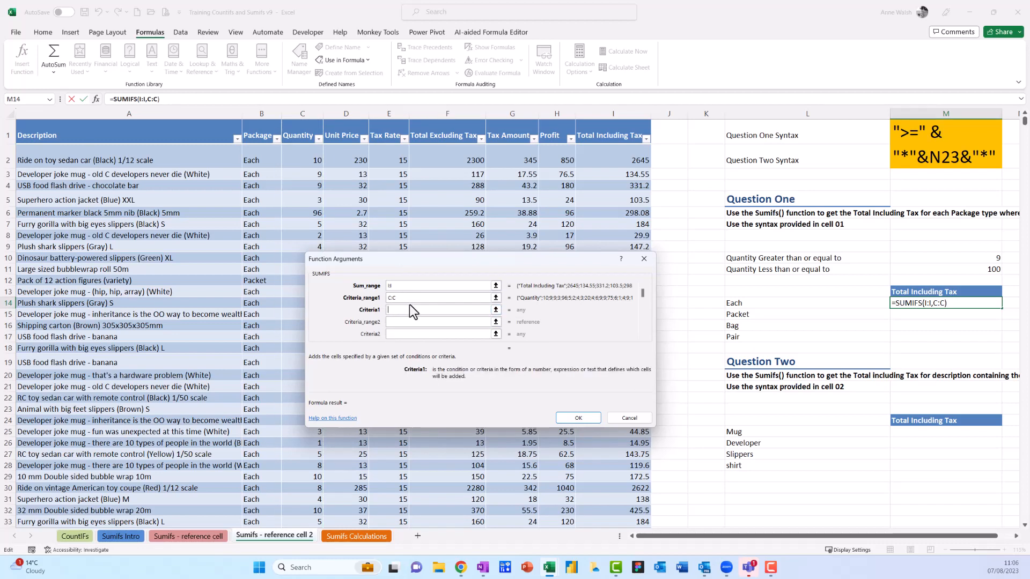
type("\">=\"&")
left_click(956, 257)
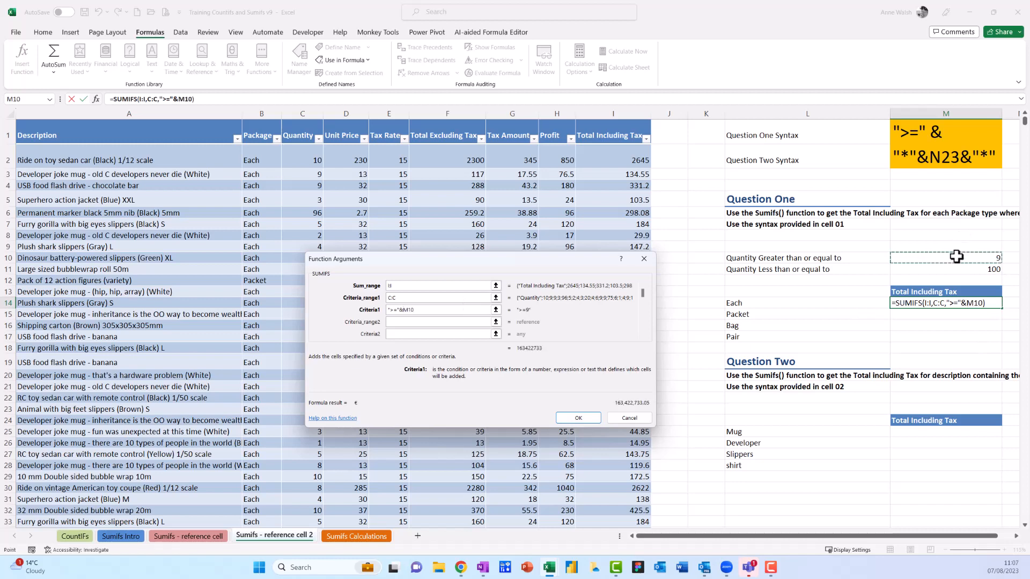
key("F4")
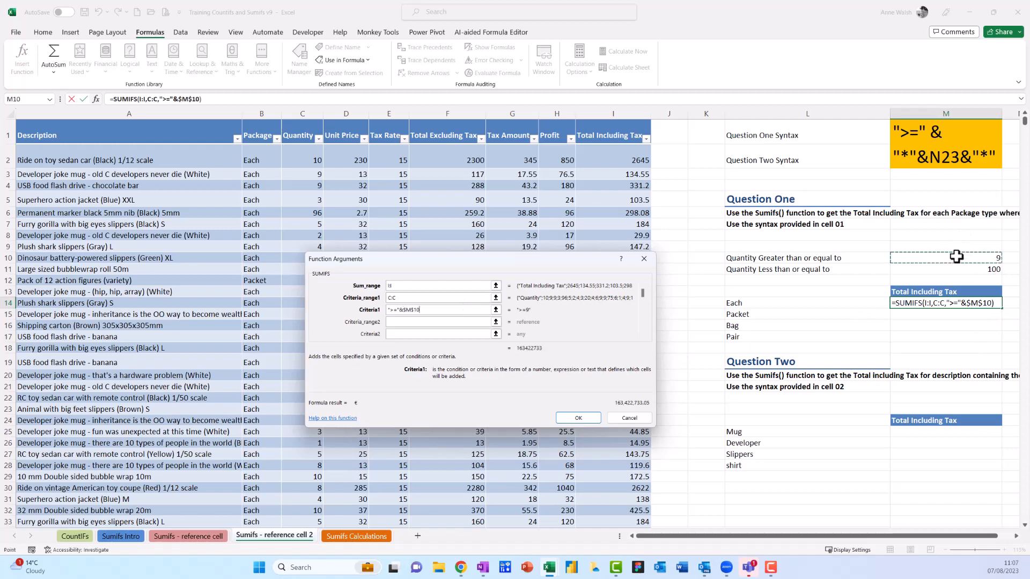
Step: Add a second condition on quantity column C:C with the criterion "<="&$M$11, using an absolute reference
left_click(407, 322)
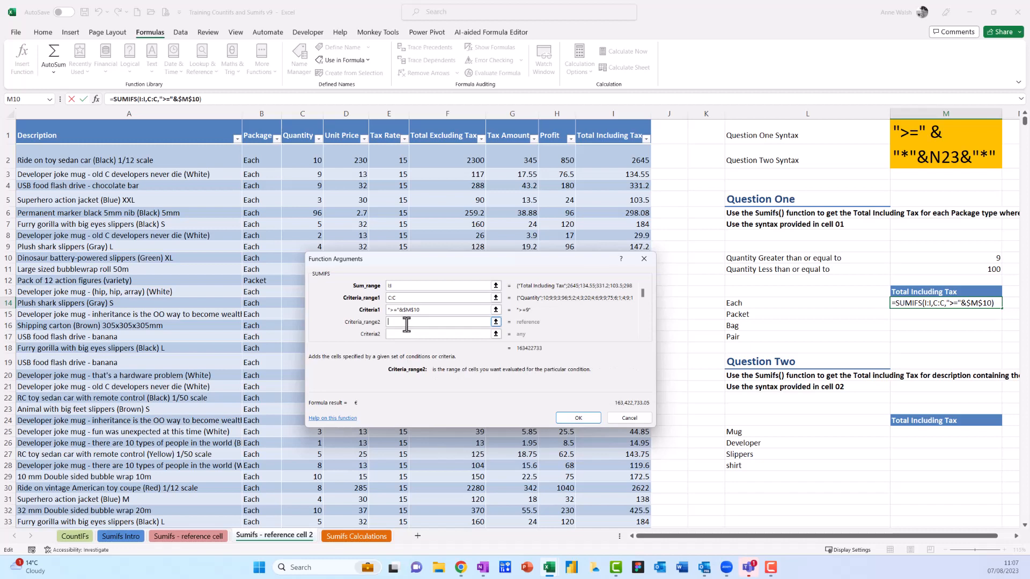
left_click(306, 125)
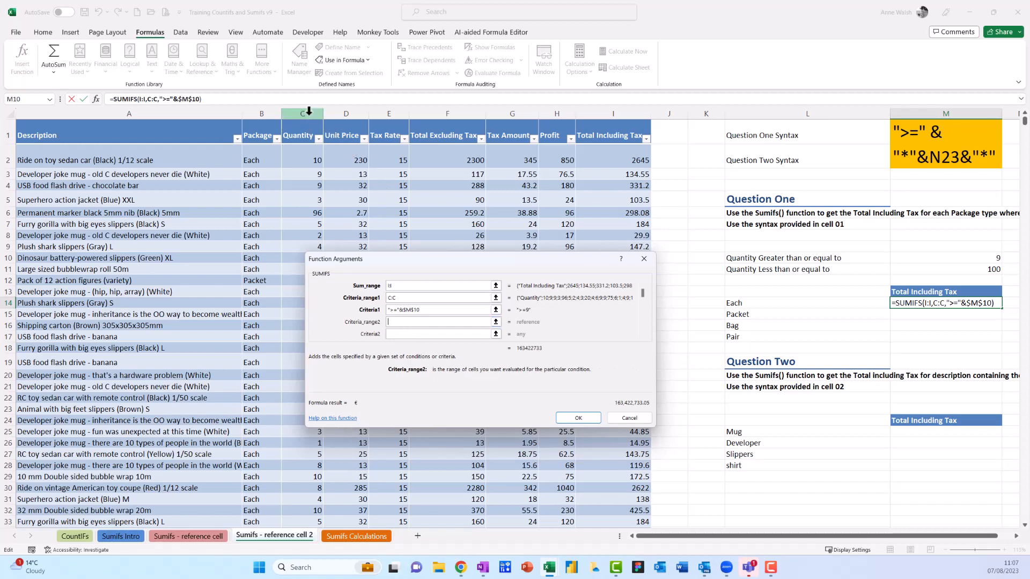
left_click(403, 333)
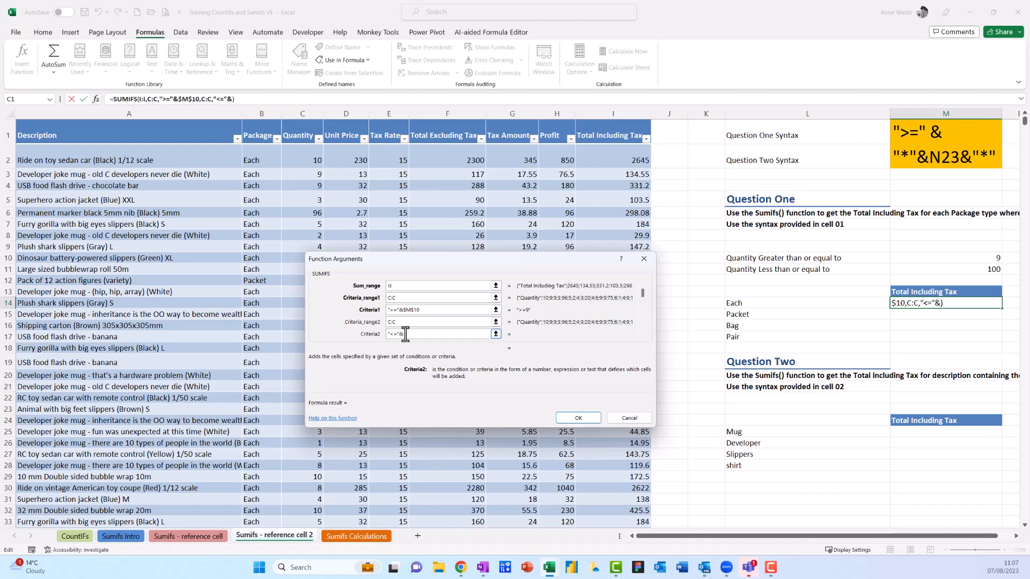
left_click(967, 269)
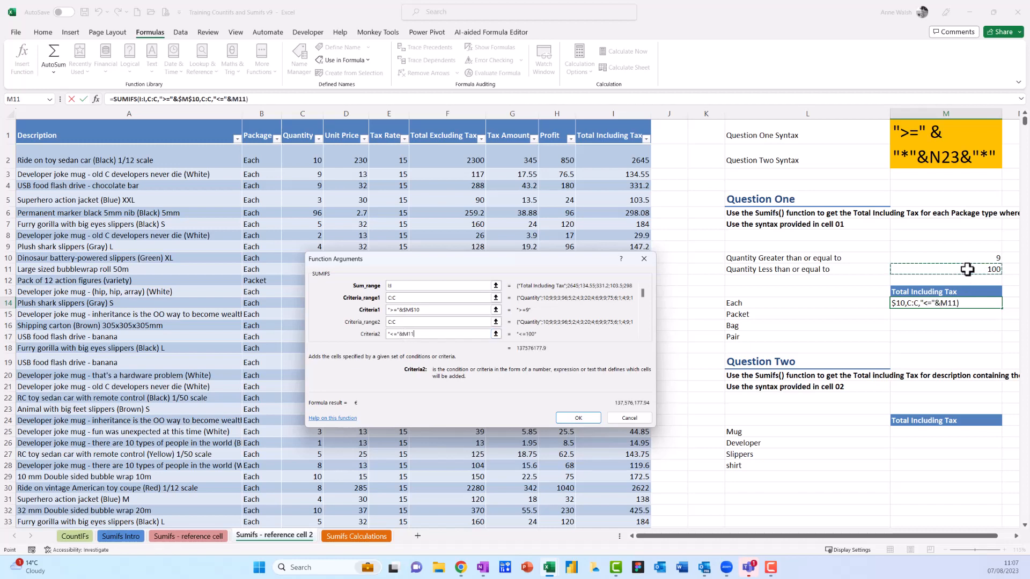
key("F4")
Step: Add a third condition matching package column B:B to cell L14, and confirm the SUMIFS formula
key("Tab")
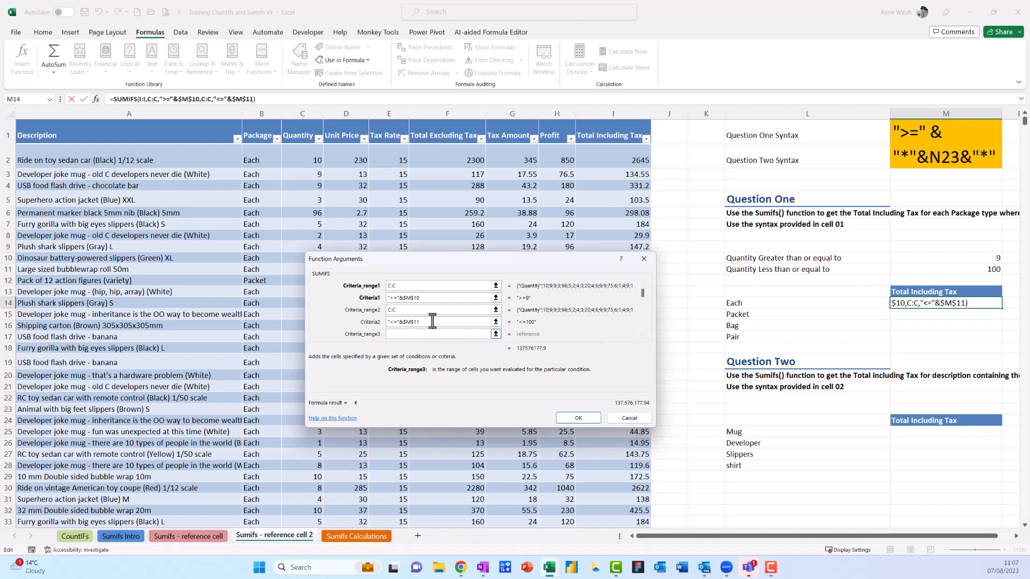
left_click(265, 112)
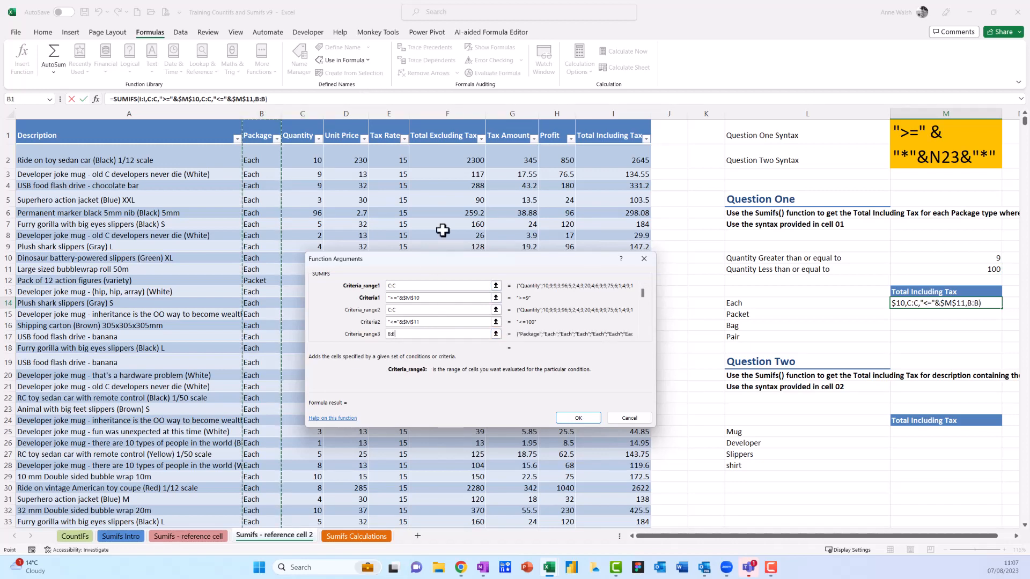
left_click(644, 336)
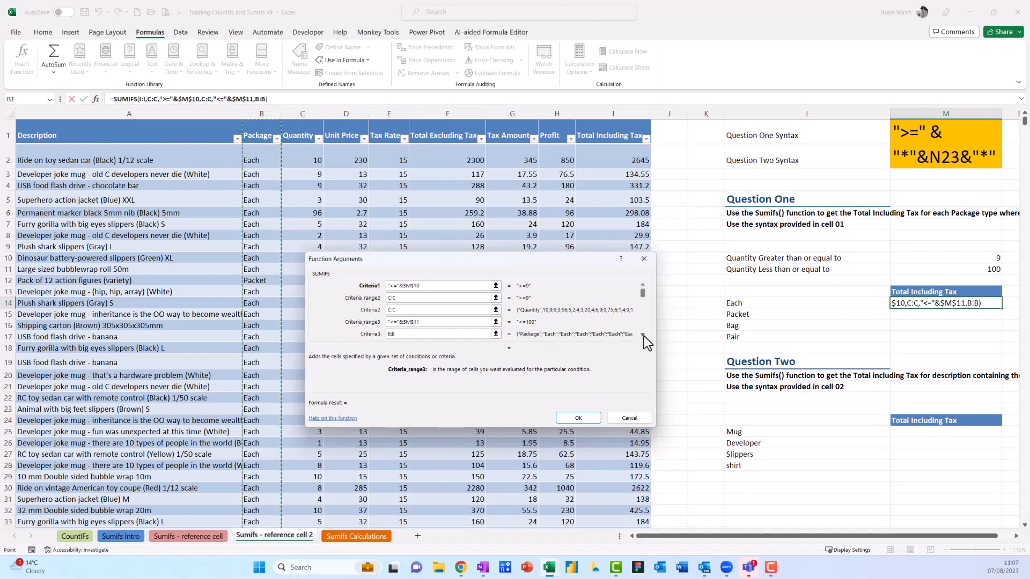
left_click(441, 334)
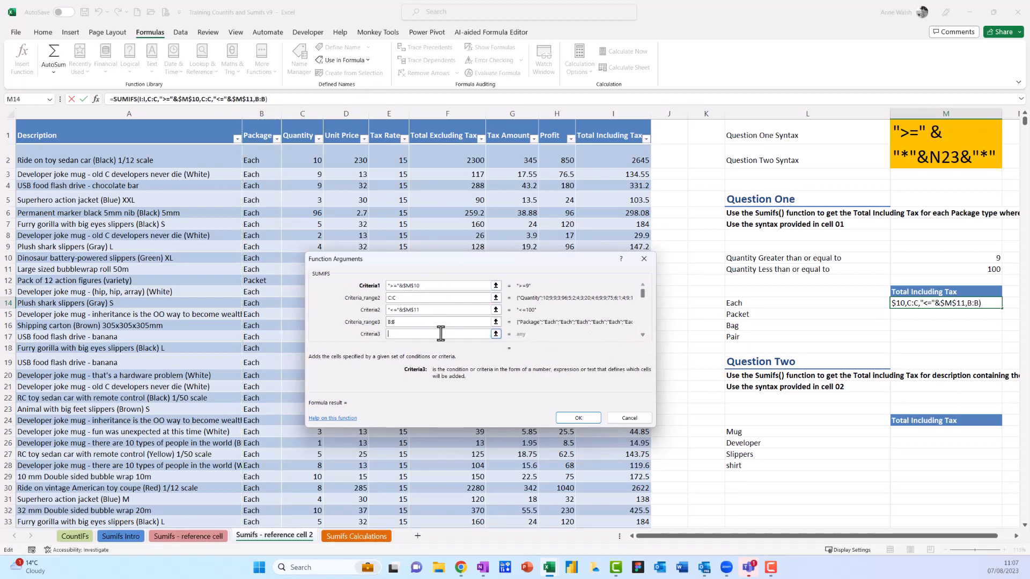
left_click(801, 304)
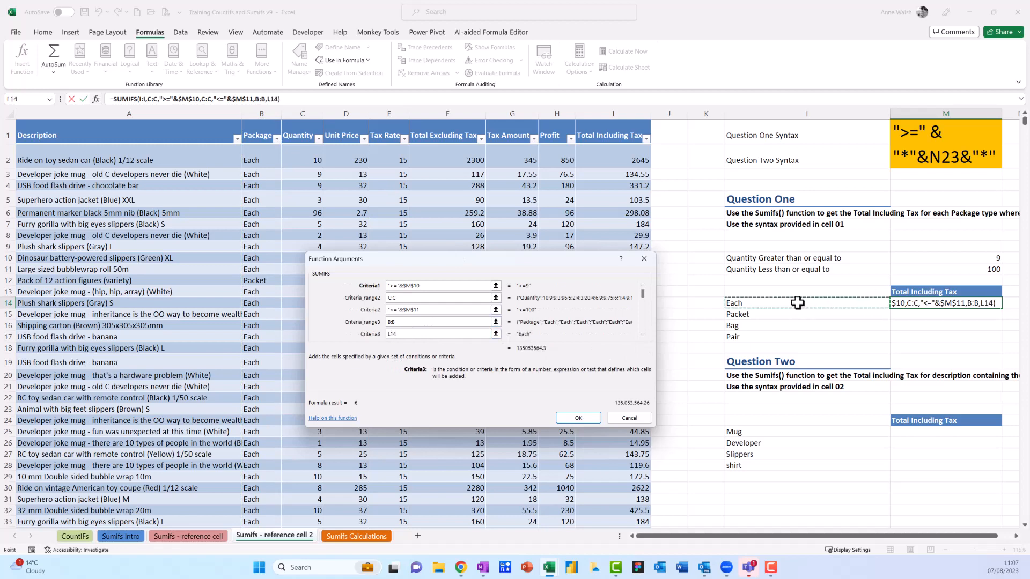
left_click(578, 419)
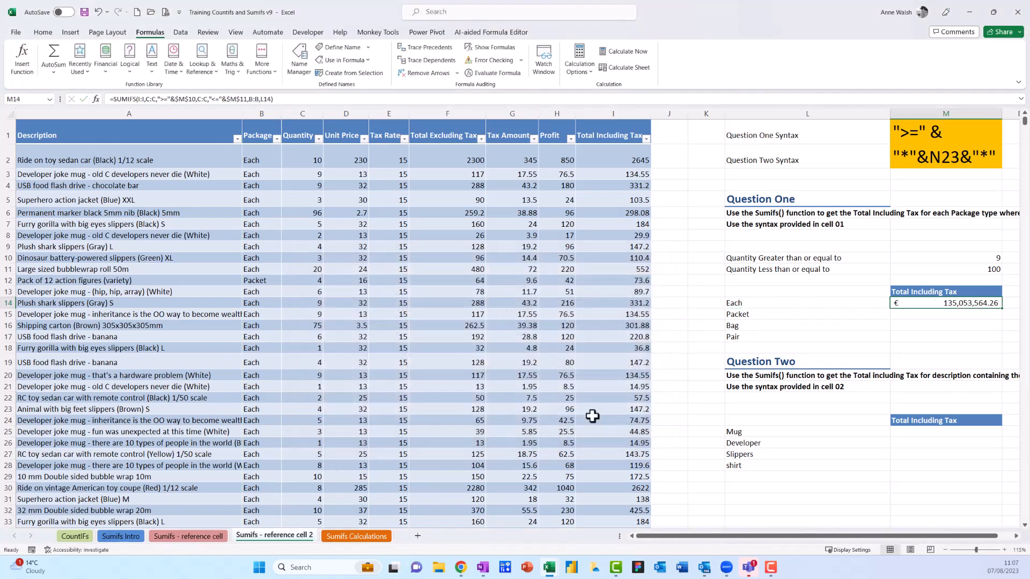
Step: Fill the SUMIFS formula from M14 down to M17 for the Packet, Bag and Pair rows
left_click_drag(1002, 308, 1000, 348)
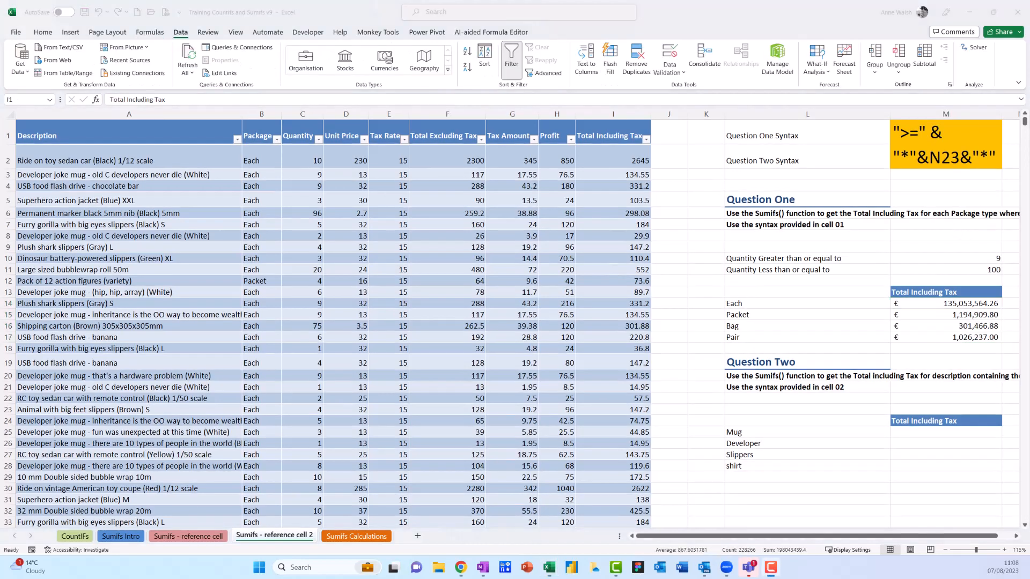
left_click(931, 305)
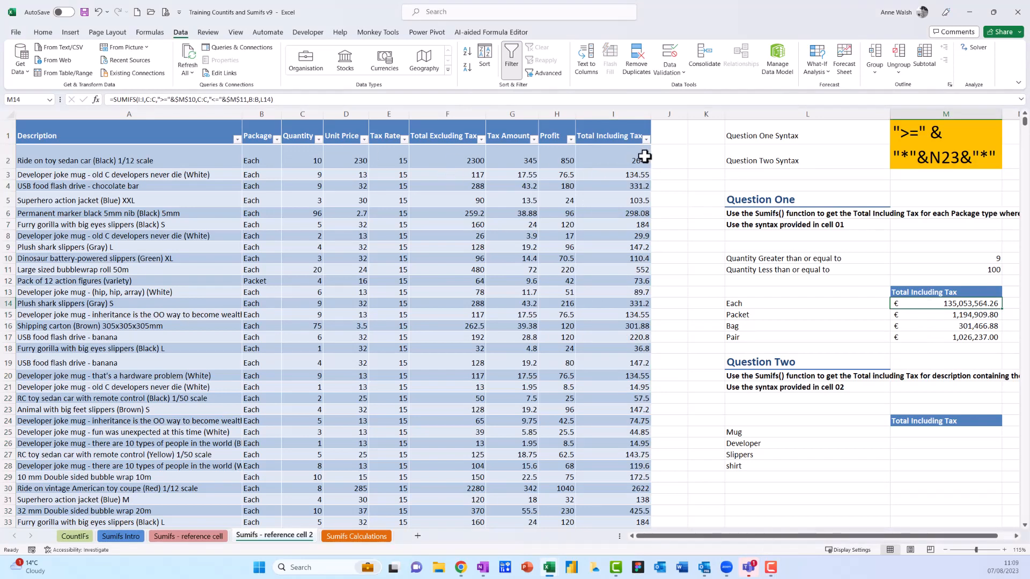
Step: Filter the Package column to show only the Each rows
left_click(276, 139)
left_click(187, 261)
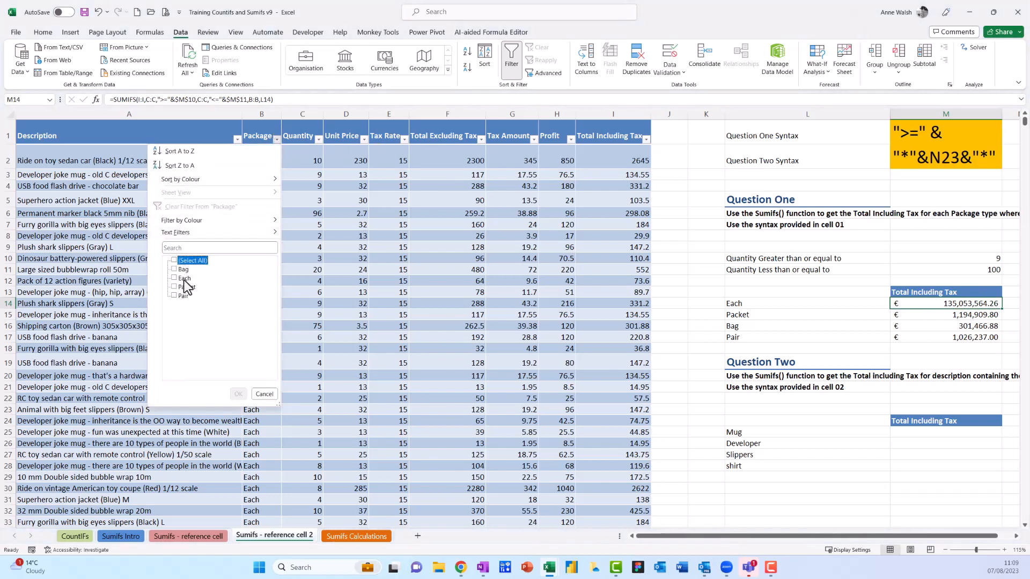
left_click(182, 279)
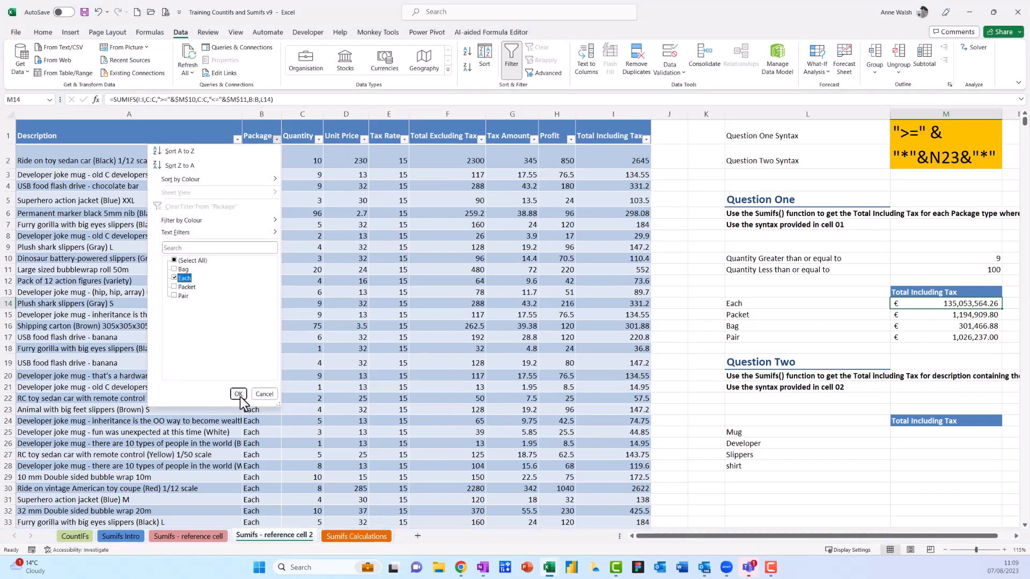
left_click(240, 397)
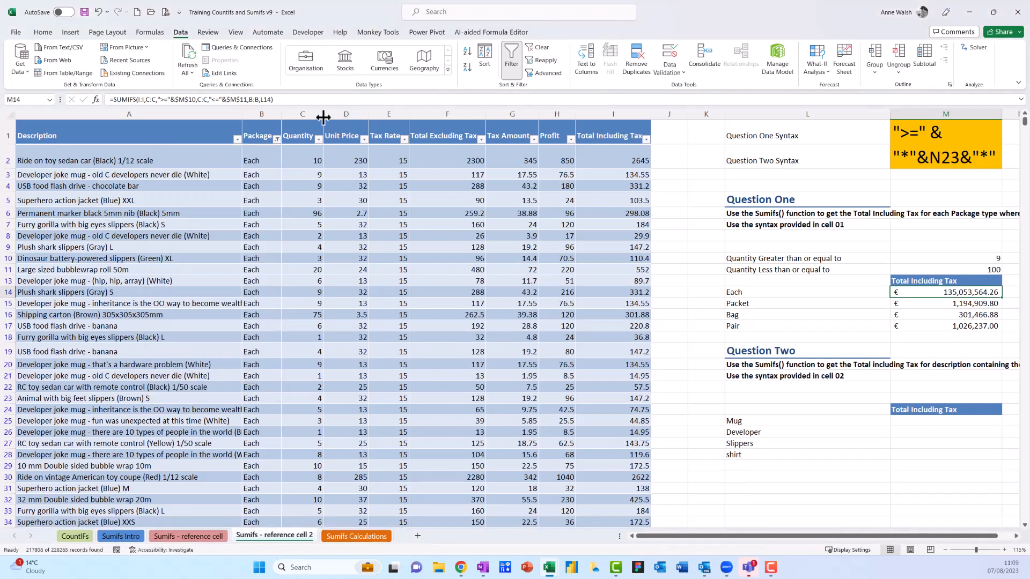
Step: Filter the Quantity column to values greater than or equal to 9 and less than or equal to 100
left_click(314, 113)
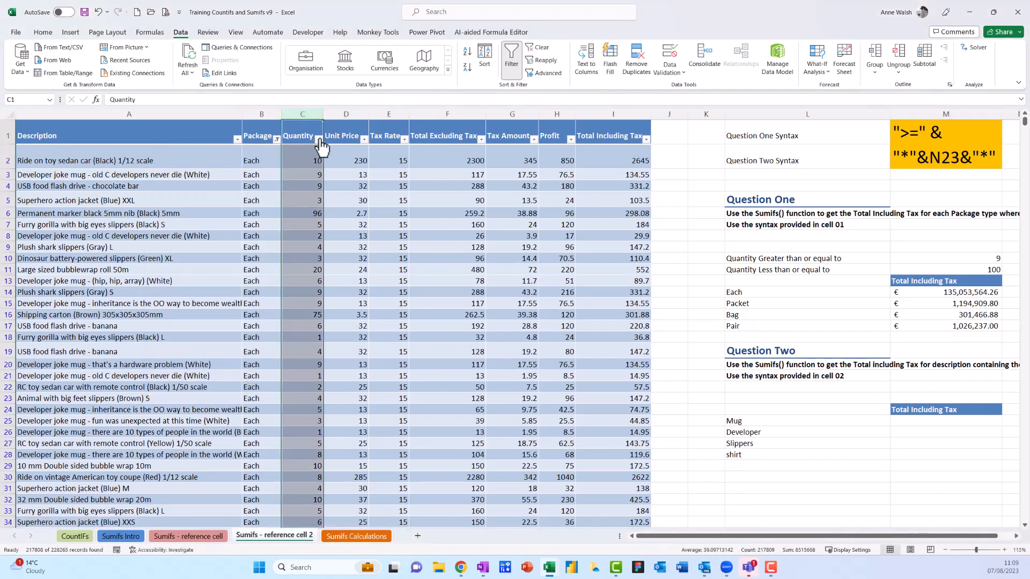
left_click(319, 140)
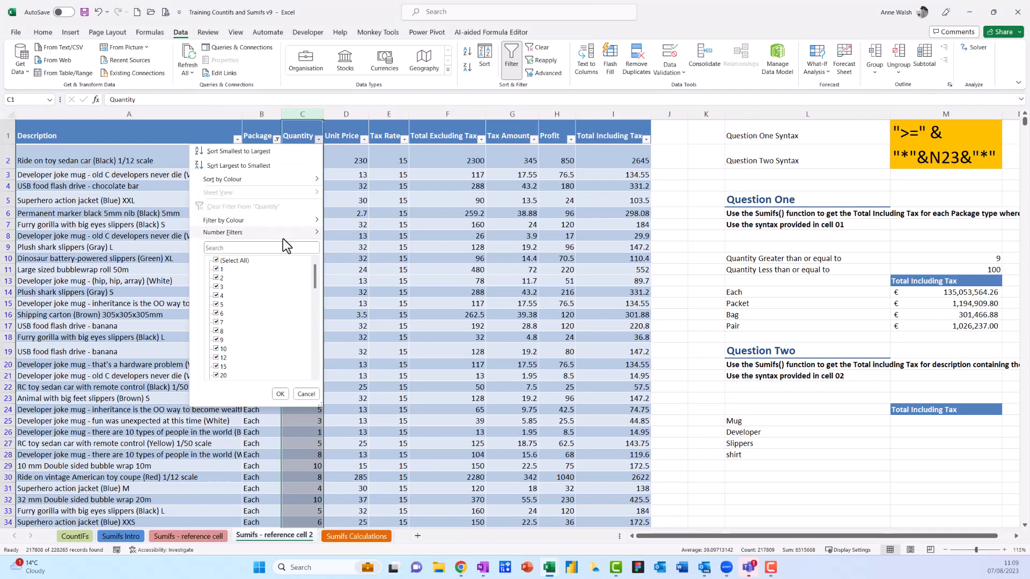
mouse_move(282, 239)
left_click(378, 321)
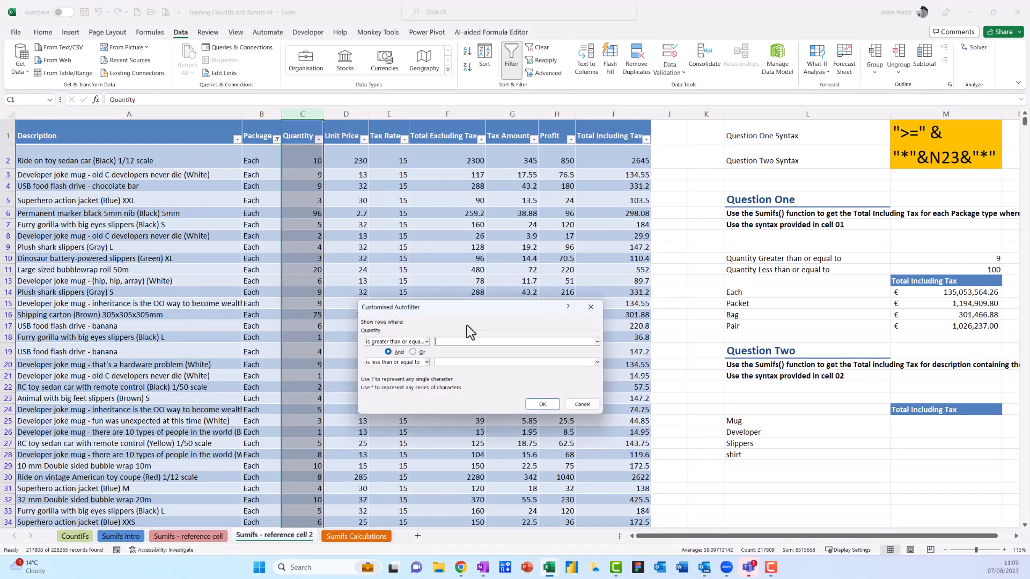
type("9")
left_click(491, 363)
type("100")
left_click(541, 405)
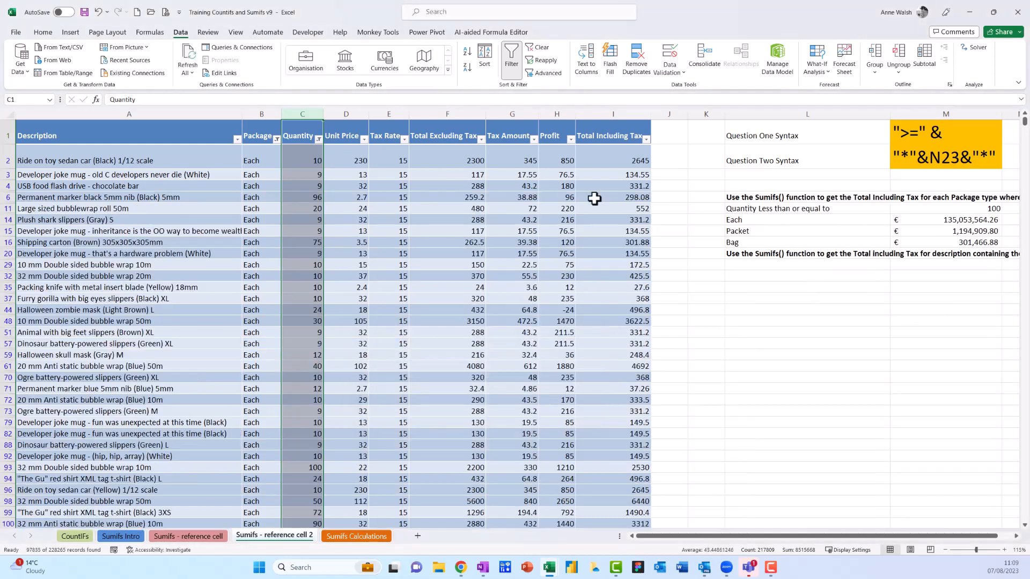
Step: Compare the filtered Total Including Tax column's sum with the SUMIFS result for Each, and clear all filters
left_click(614, 108)
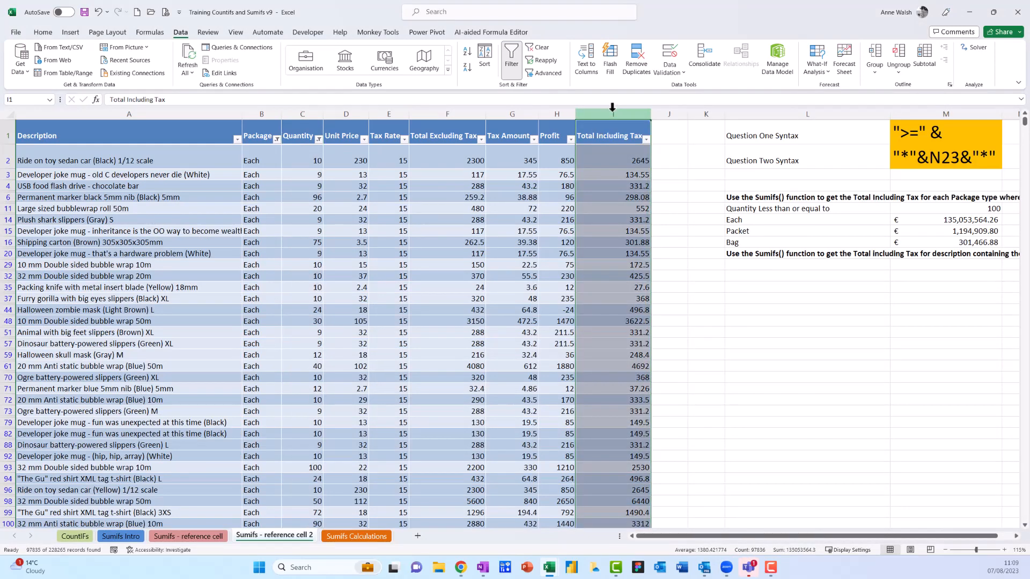
left_click_drag(621, 133, 727, 477)
mouse_move(827, 528)
left_mouse_down()
mouse_move(751, 575)
mouse_move(829, 536)
mouse_move(815, 531)
left_mouse_up()
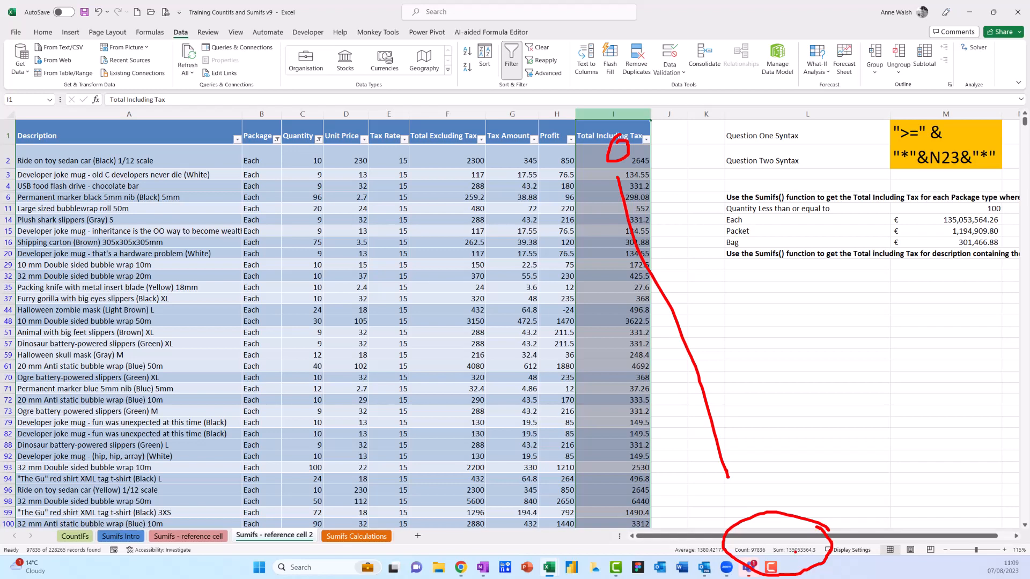
key("Escape")
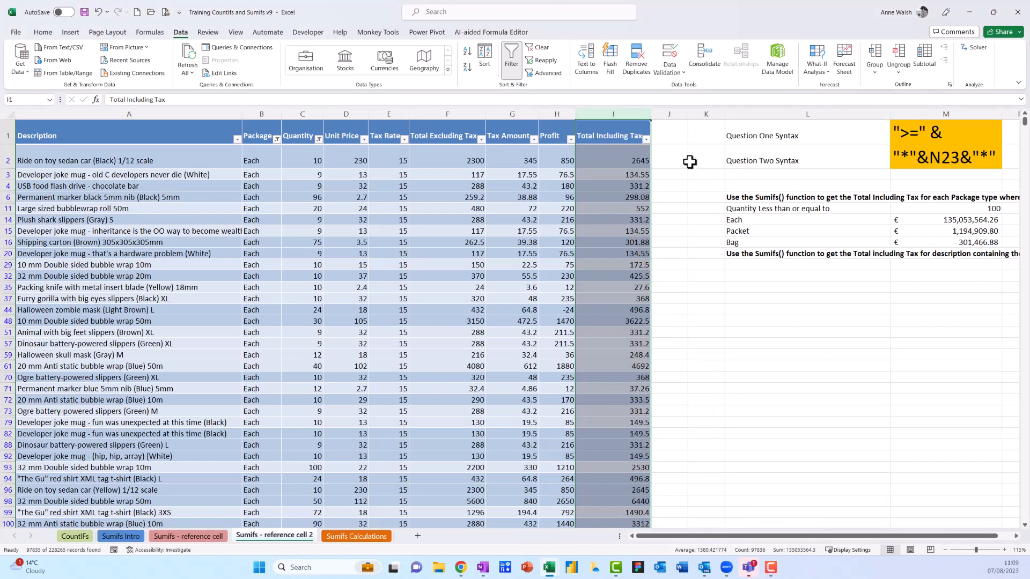
left_click(540, 47)
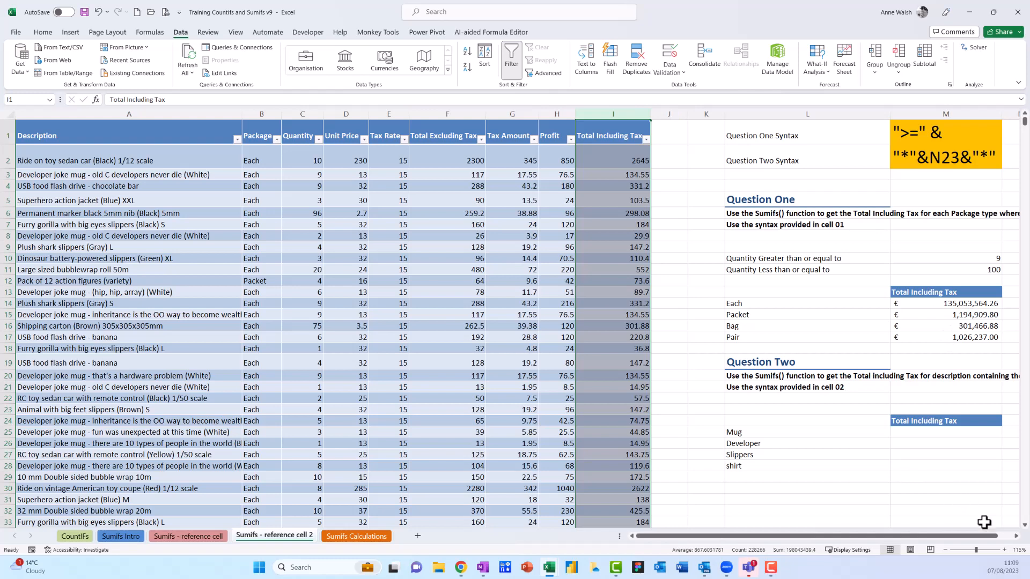
Step: Select cell M25 and examine the Question Two instructions, the Description column and the wildcard syntax example
left_click(1017, 537)
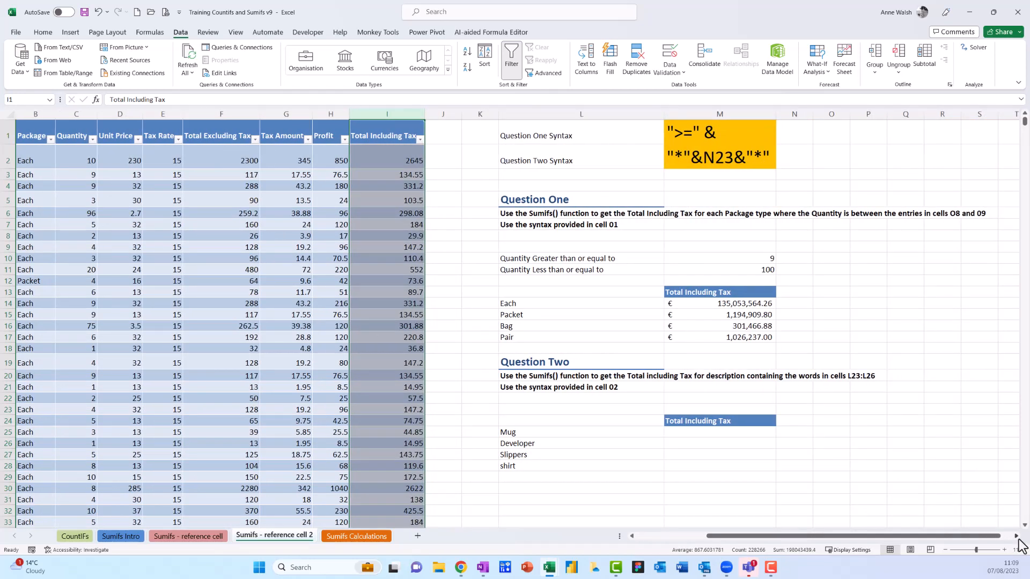
left_click(710, 432)
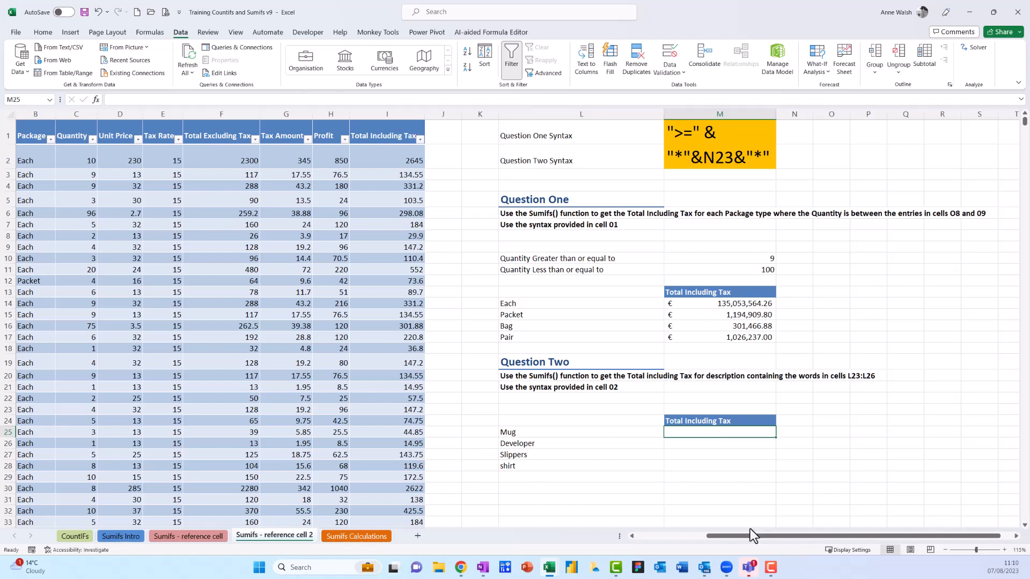
left_click_drag(742, 536, 670, 530)
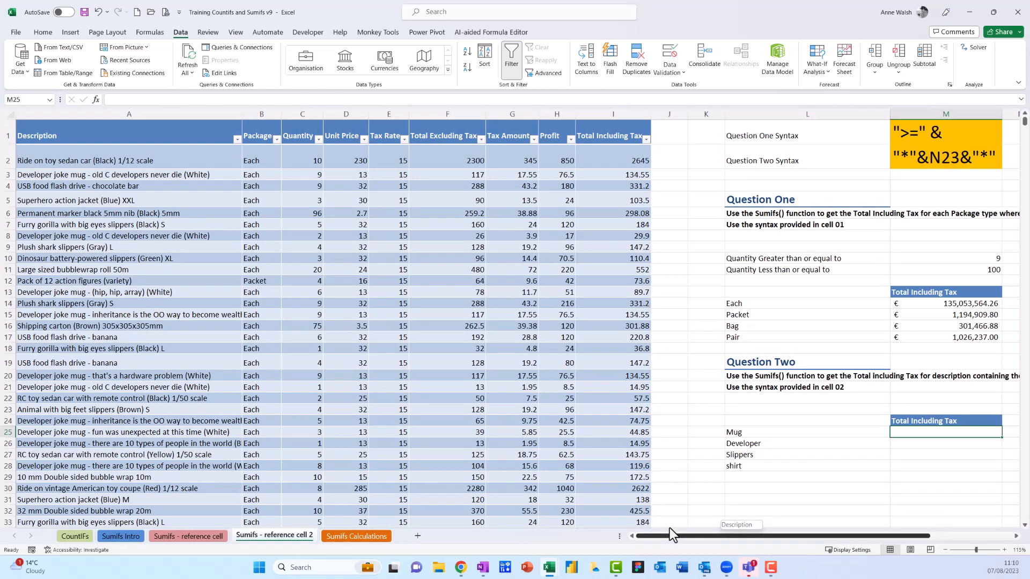
left_click_drag(670, 528, 671, 530)
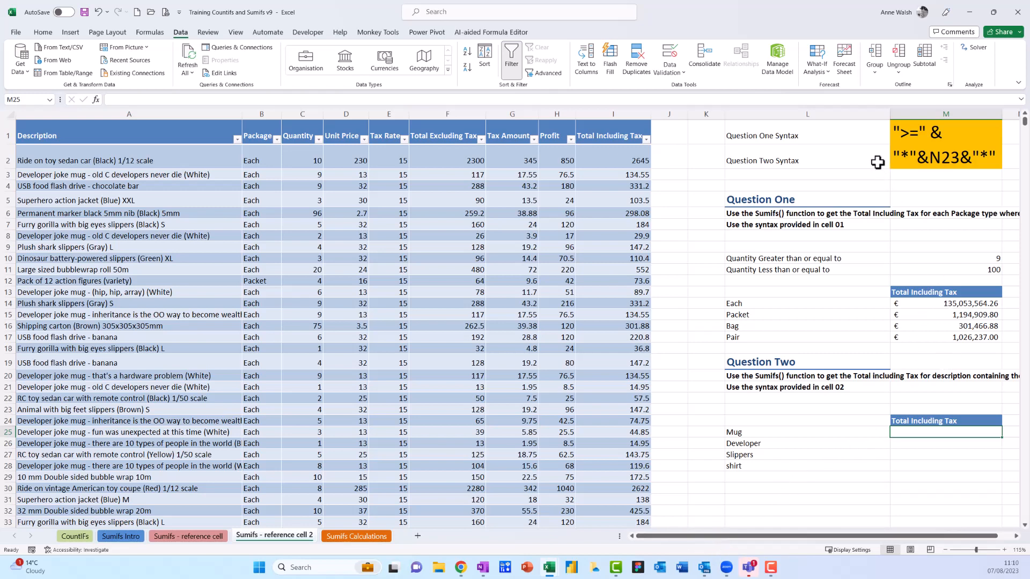
mouse_move(1005, 145)
left_mouse_down()
mouse_move(894, 177)
mouse_move(1004, 149)
left_mouse_up()
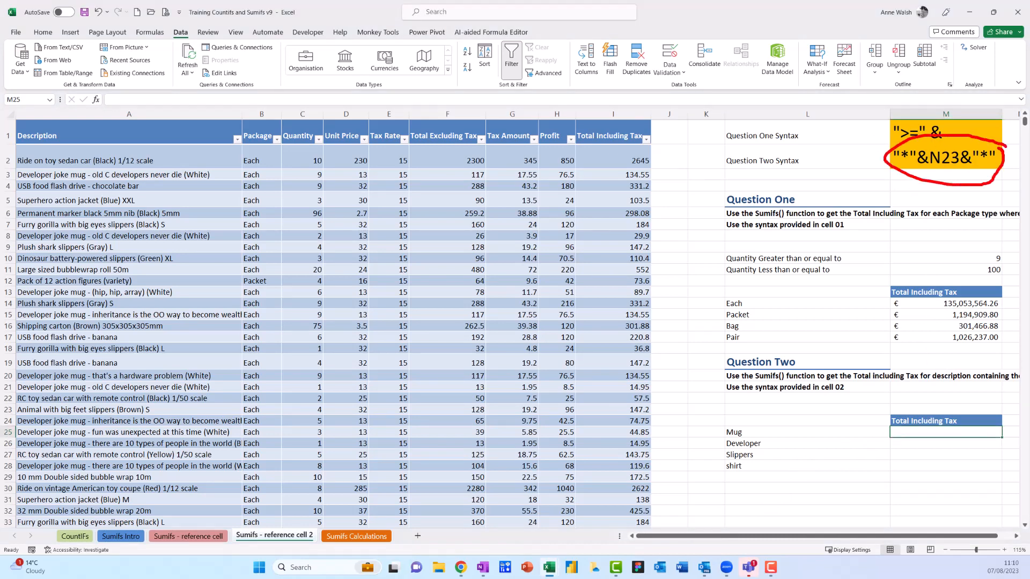
key("Escape")
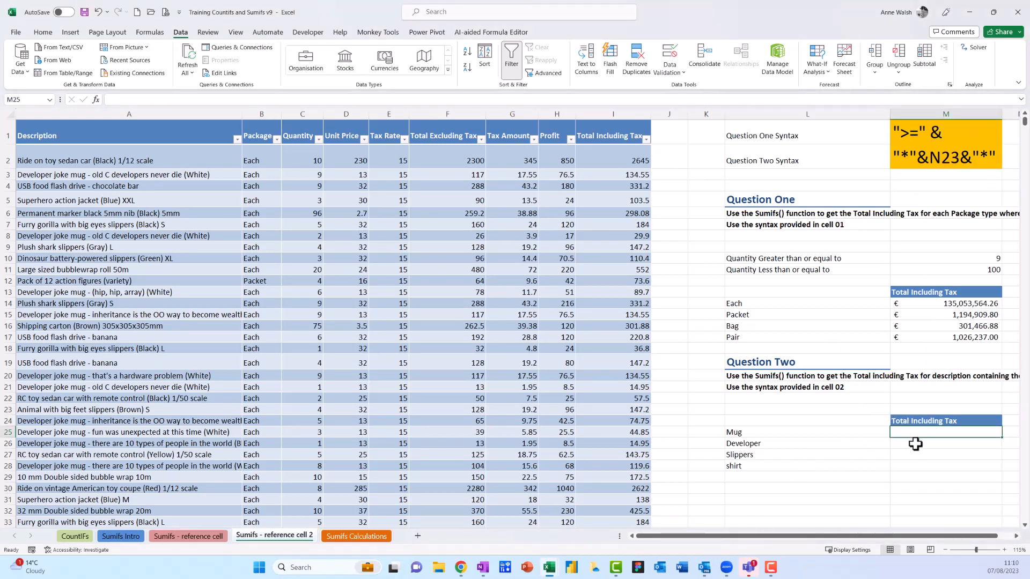
left_click(1016, 535)
left_click(1016, 536)
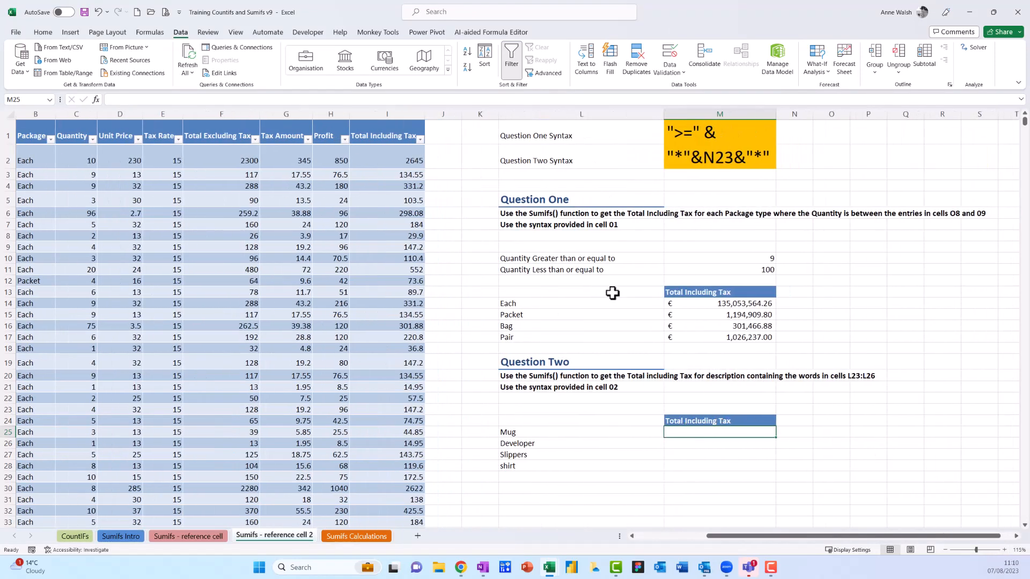
Step: Insert a SUMIFS function in M25 with the Total Including Tax column I:I as the sum range
left_click(149, 33)
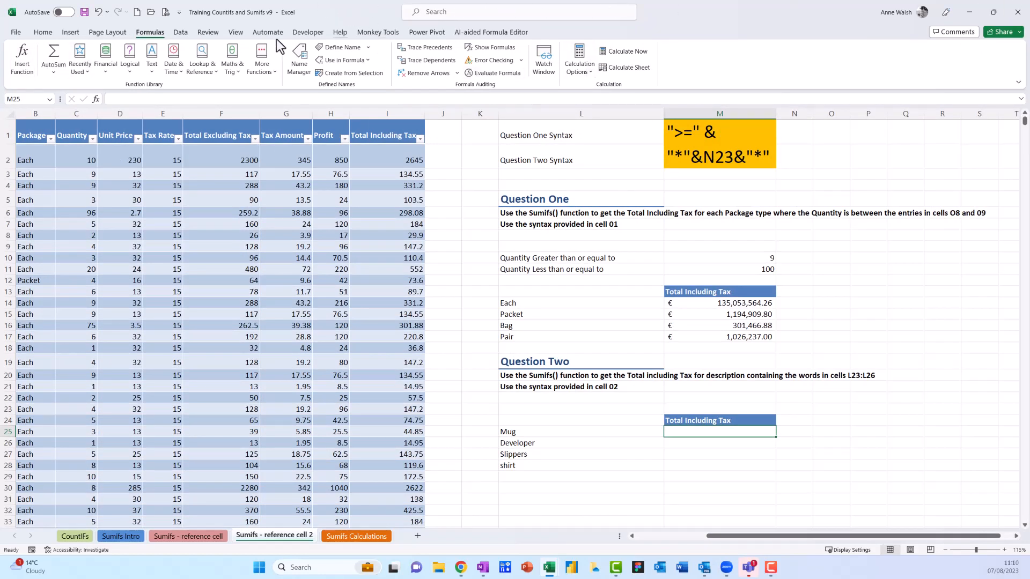
left_click(22, 59)
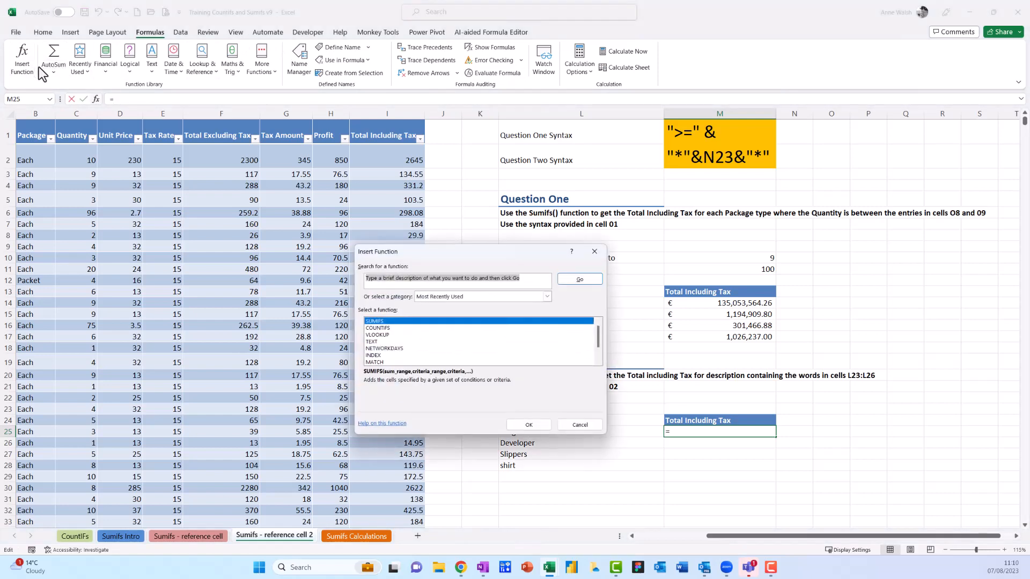
left_click(530, 425)
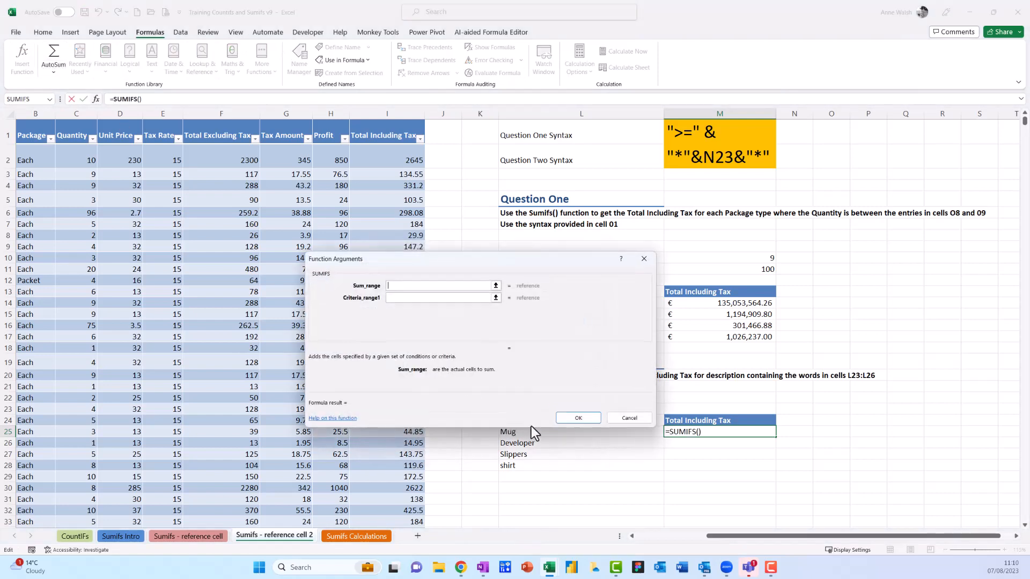
left_click(398, 111)
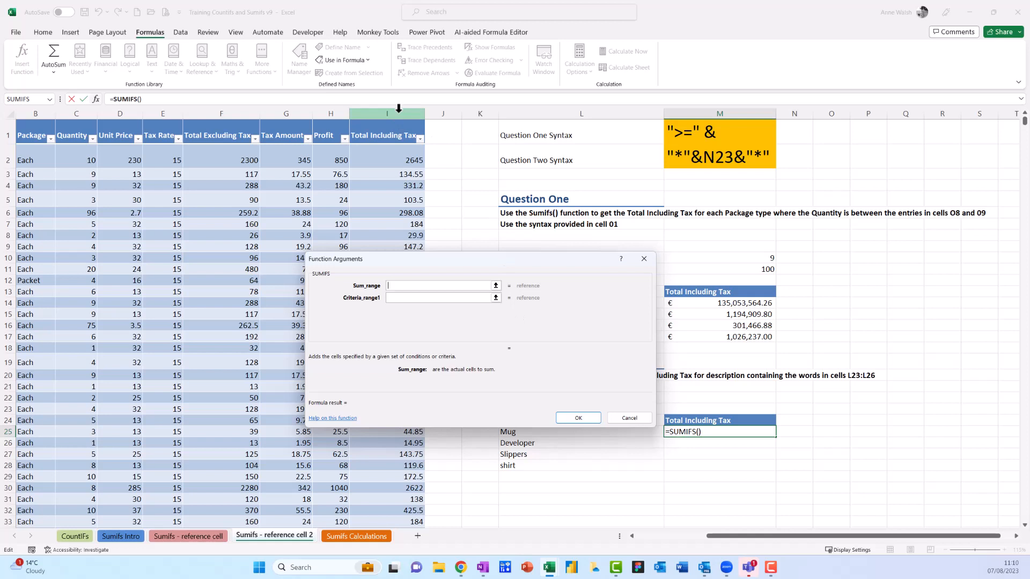
Step: Set the first criteria range of the SUMIFS function to the Description column A:A
left_click(417, 298)
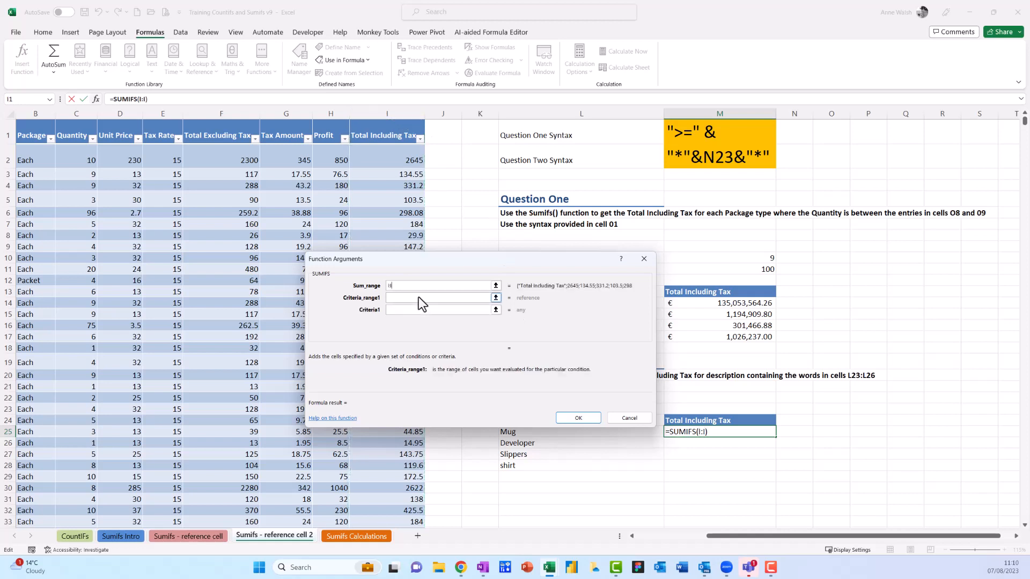
left_click_drag(452, 265, 839, 188)
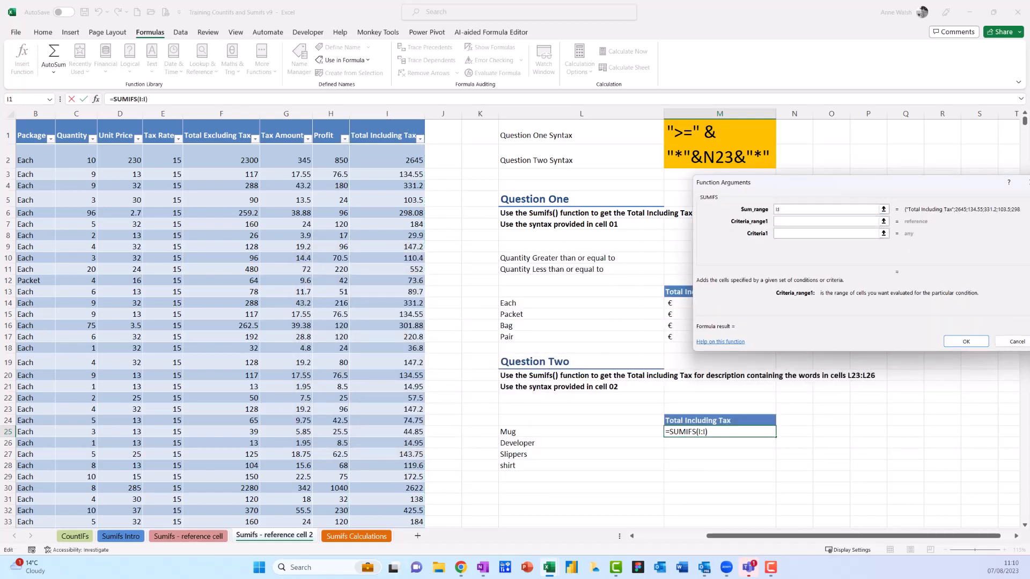
left_click(633, 536)
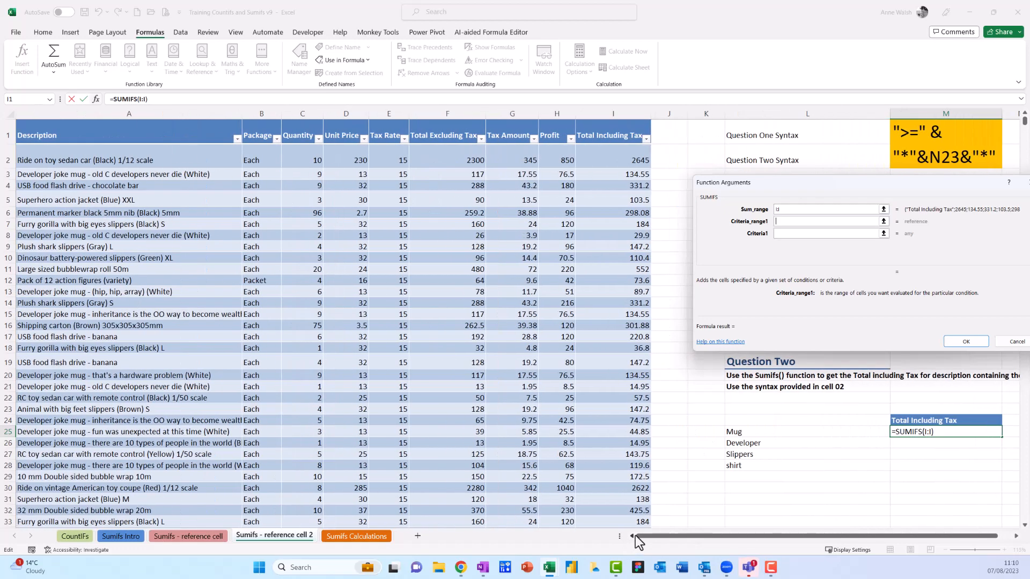
left_click(148, 111)
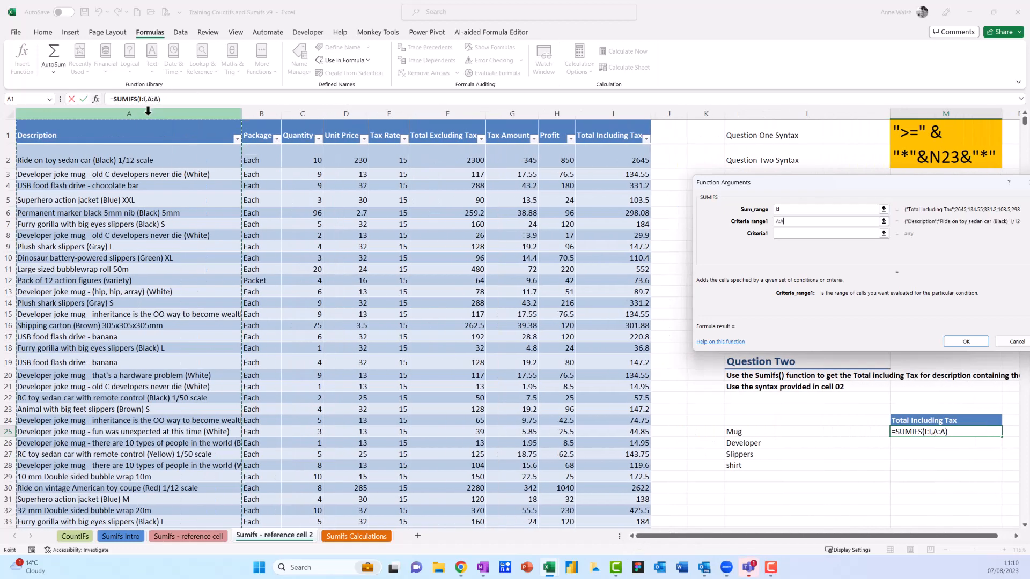
Step: Set the first criterion to "*"&L25&"*" so it matches descriptions containing the word in L25
left_click_drag(830, 182, 449, 252)
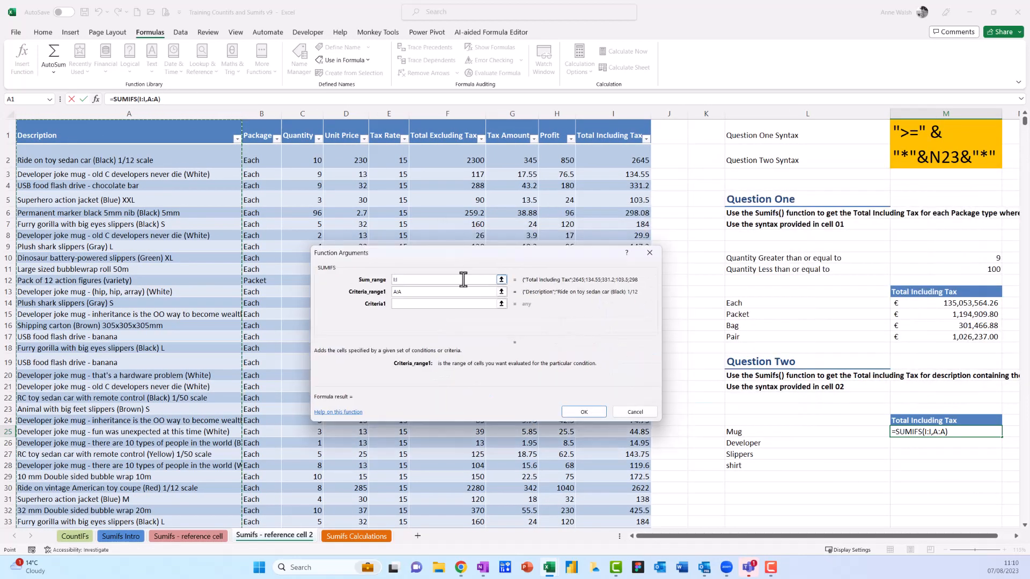
left_click(411, 304)
left_click(412, 303)
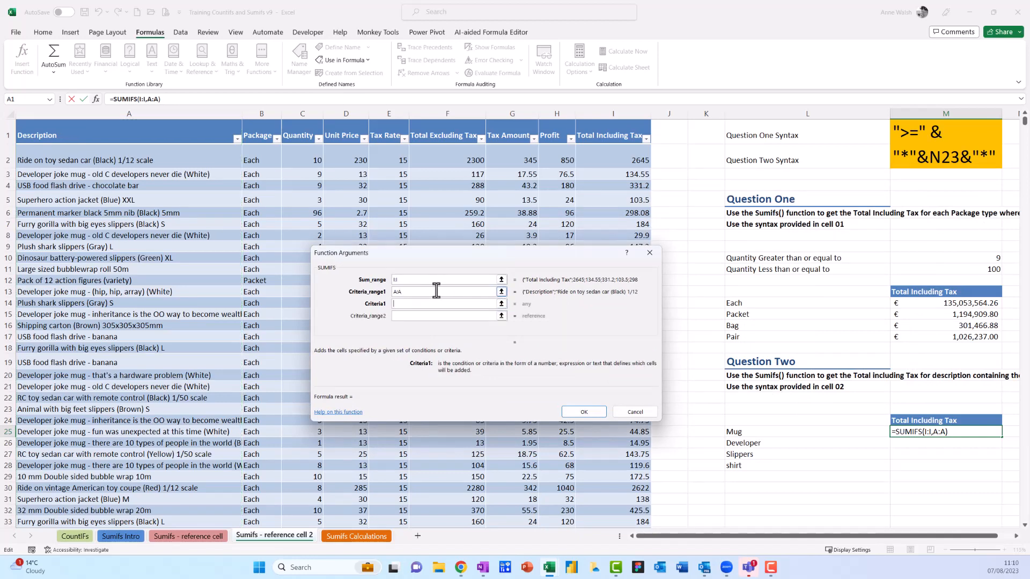
type("\"*\"&L25")
left_click(765, 433)
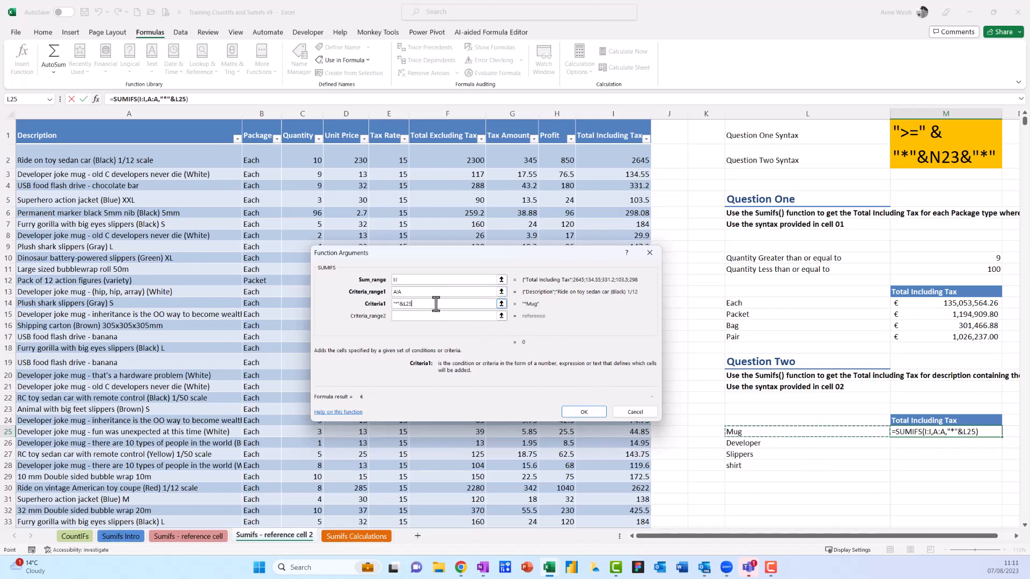
type("&")
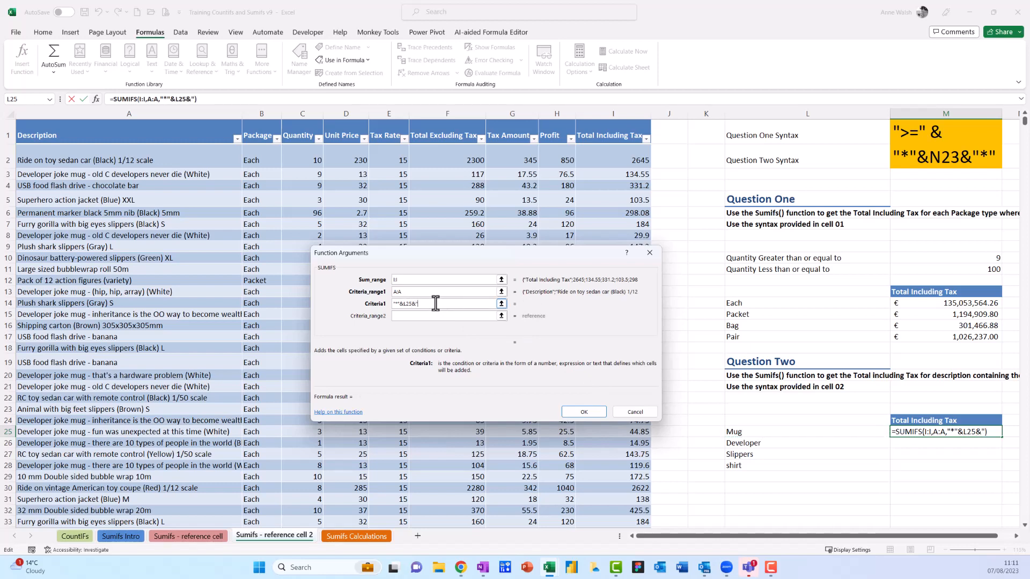
type("\"*\"")
Step: Confirm the SUMIFS formula and fill it from M25 down to M28 for the Developer, Slippers and shirt rows
left_click(588, 412)
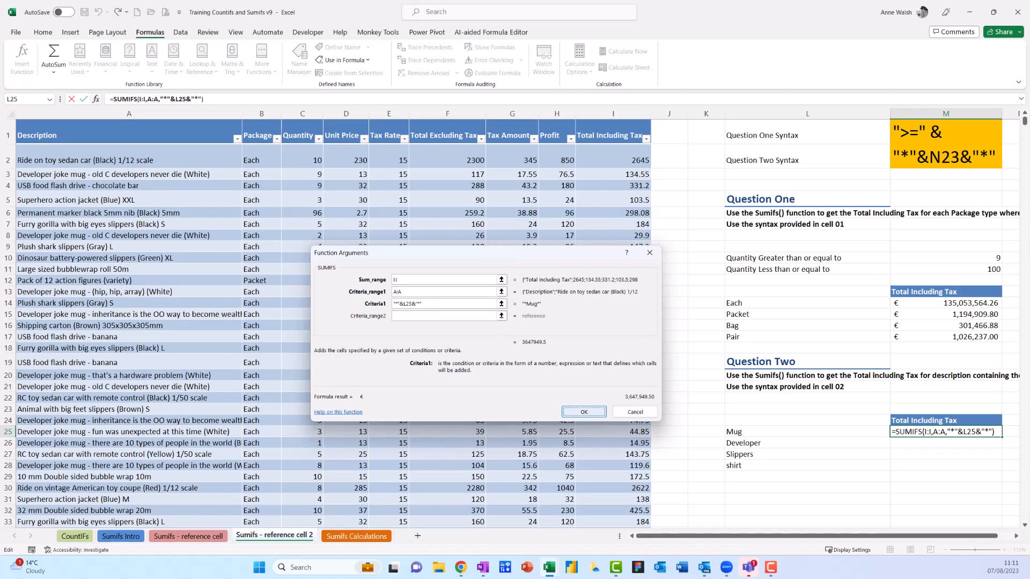
left_click_drag(1002, 438, 999, 474)
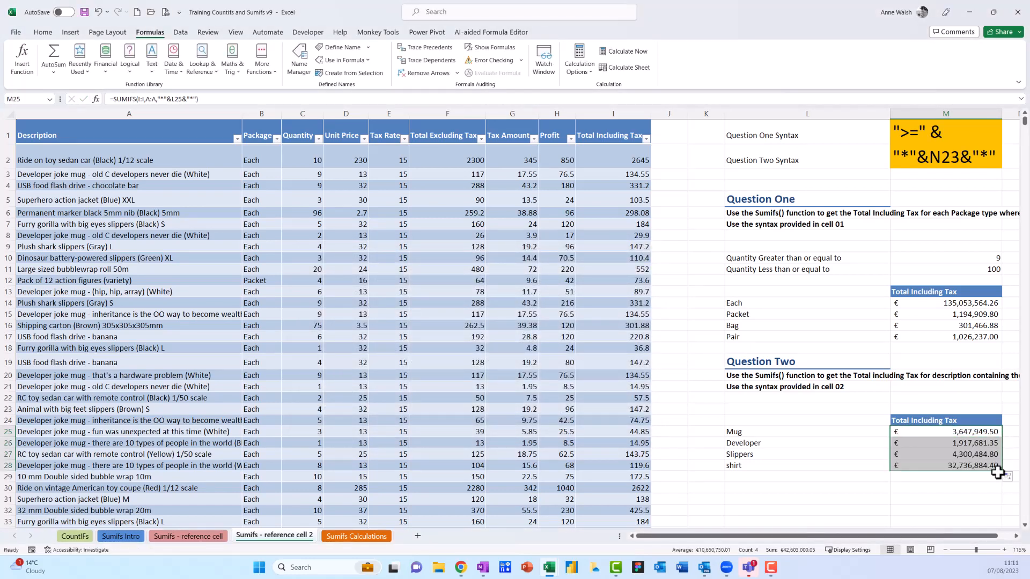